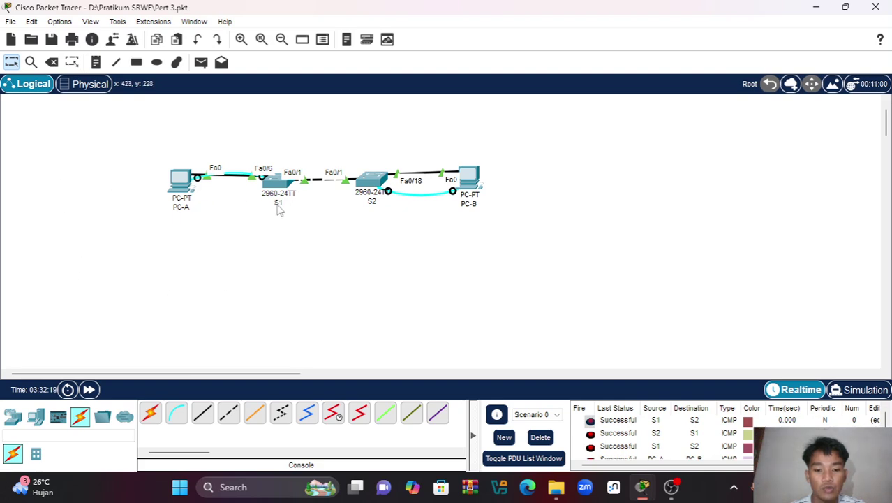
mouse_move(278, 206)
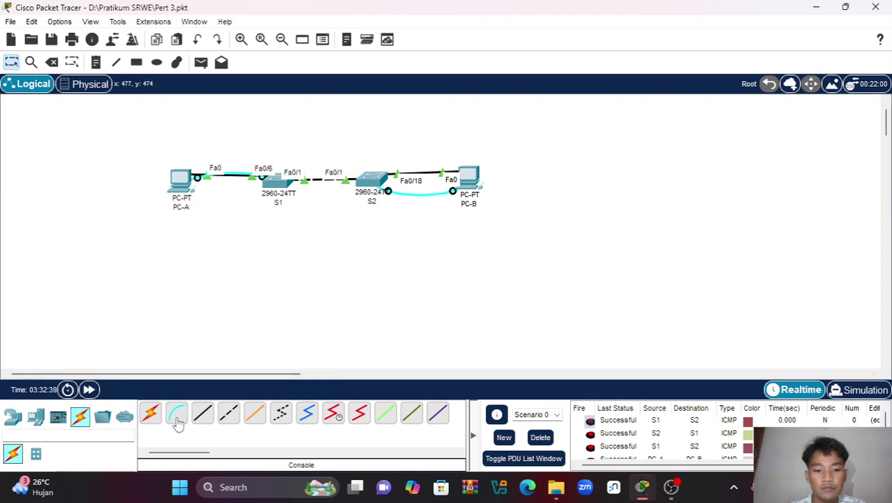
left_click(204, 414)
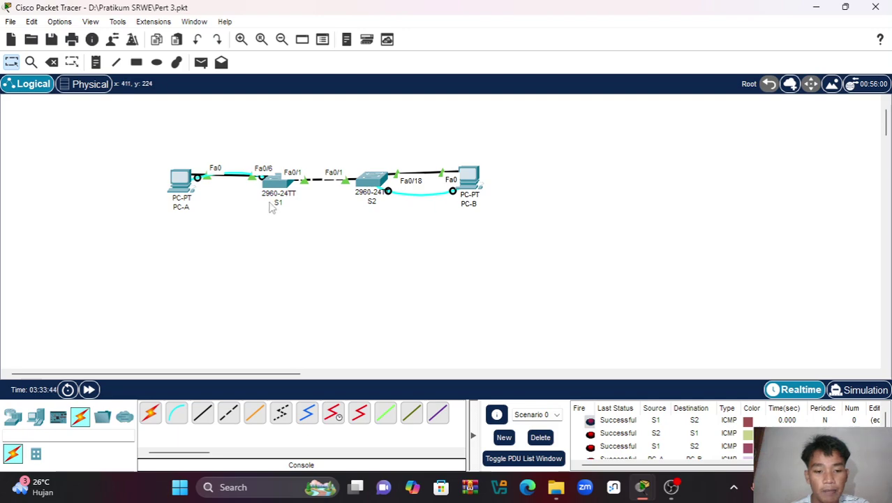
mouse_move(269, 207)
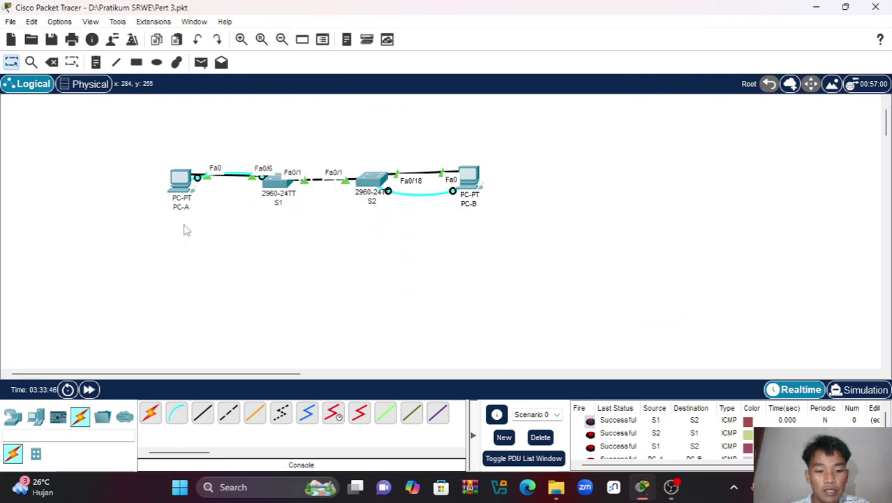
Open a console terminal session on PC-A with the default port settings and examine the switch's VLAN interface configuration history.
left_click(183, 183)
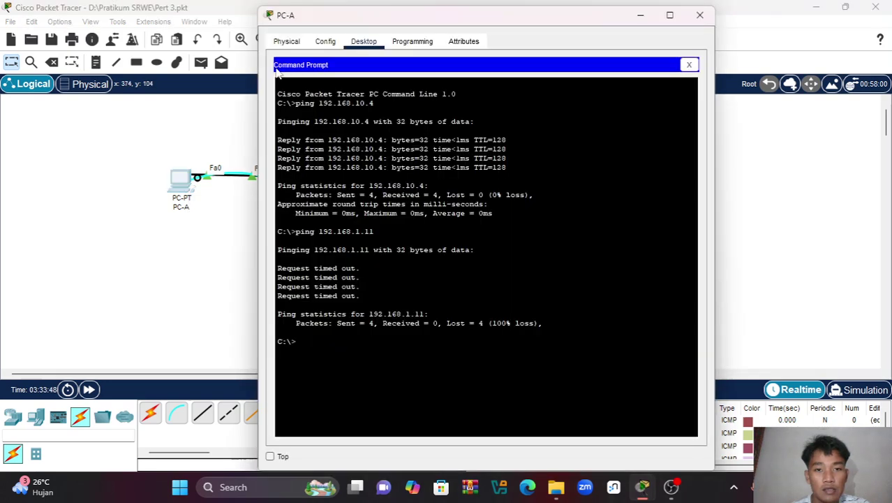
left_click(699, 15)
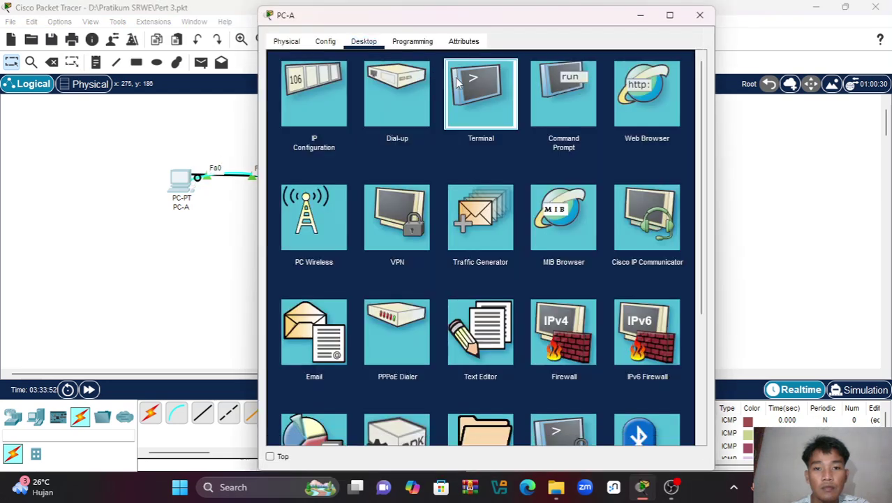
left_click(456, 77)
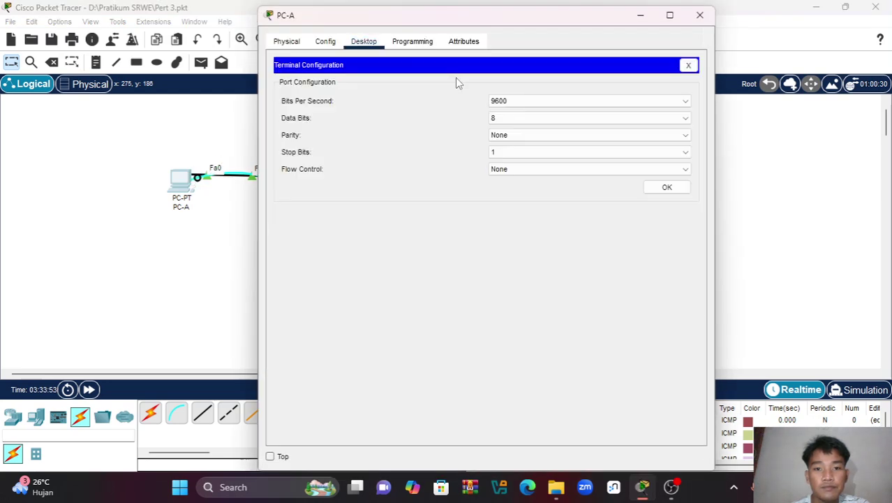
left_click(656, 194)
scroll(556, 221, "up", 10)
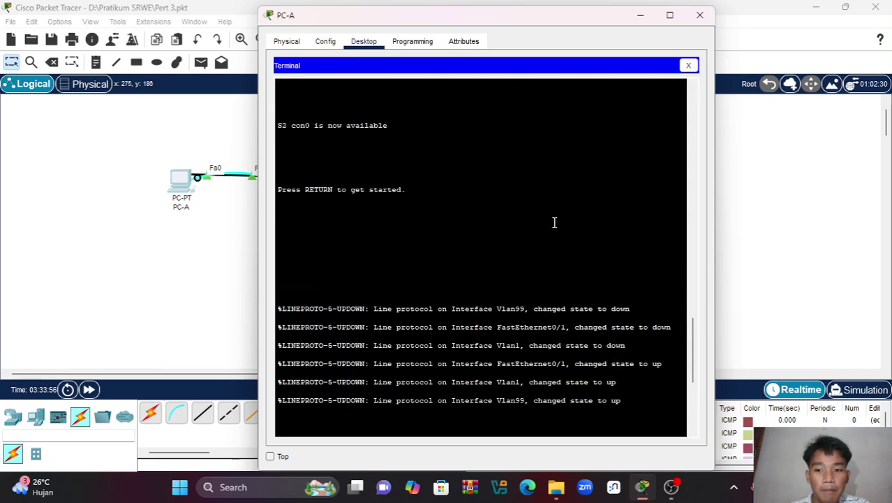
scroll(554, 222, "up", 15)
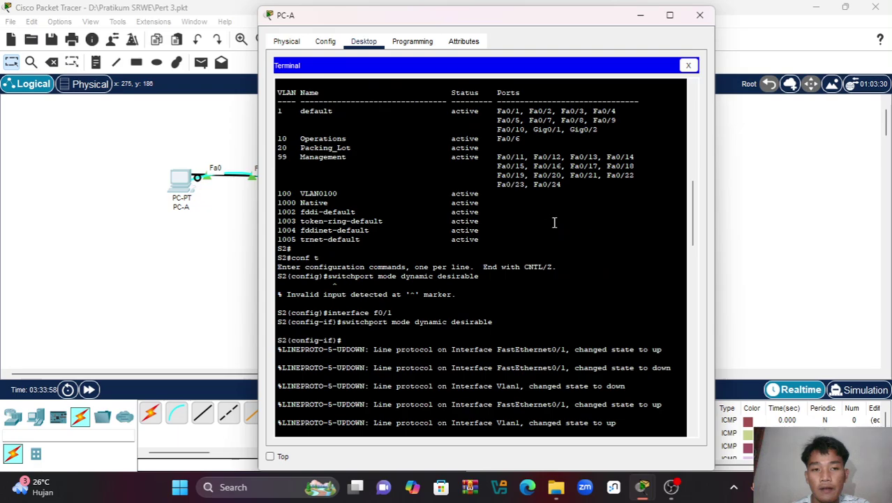
scroll(554, 222, "up", 10)
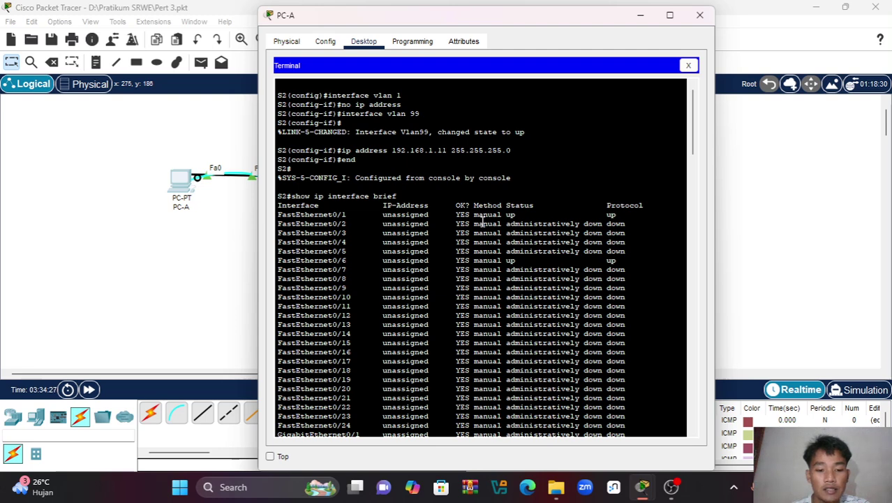
left_click(642, 19)
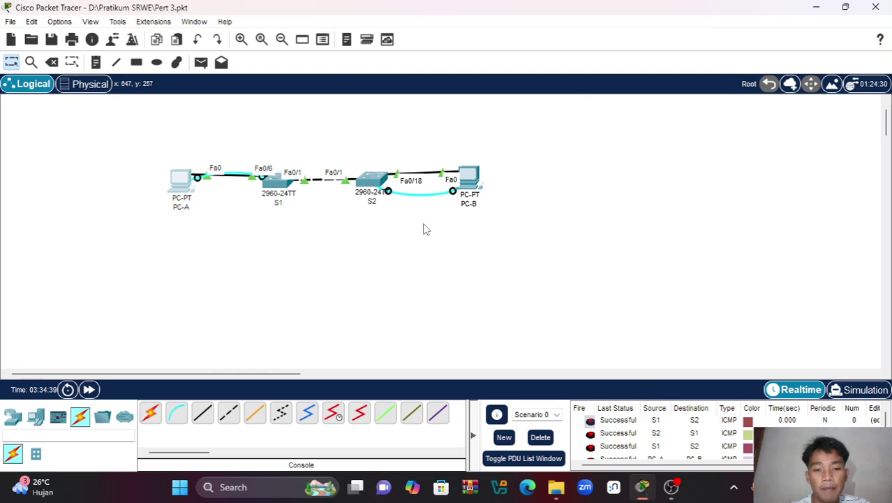
View the static IP configuration of PC-B and close its device window.
mouse_move(472, 178)
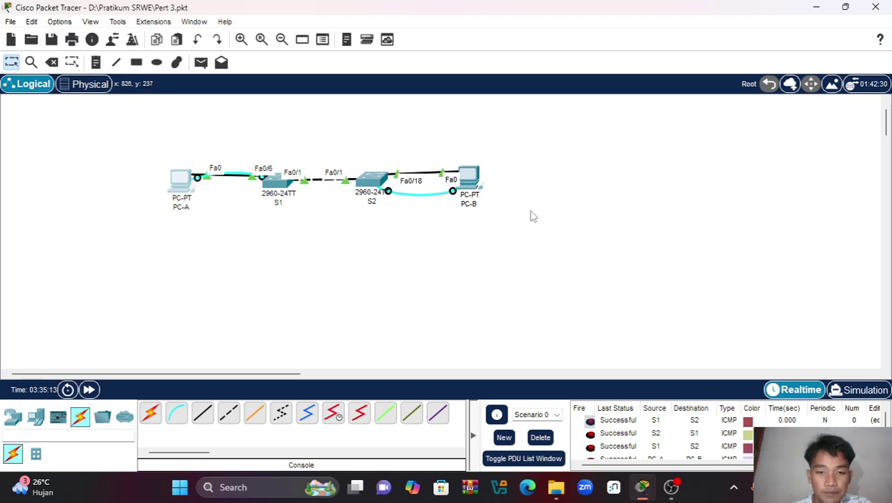
left_click(459, 185)
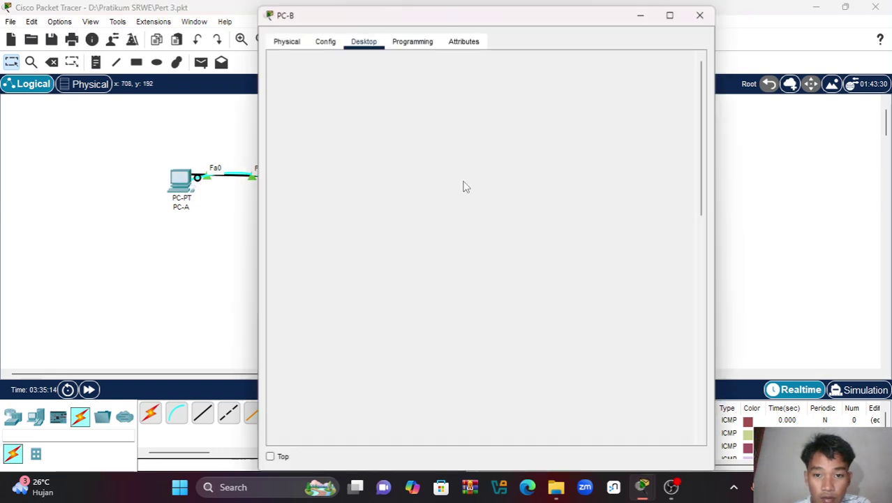
left_click(390, 79)
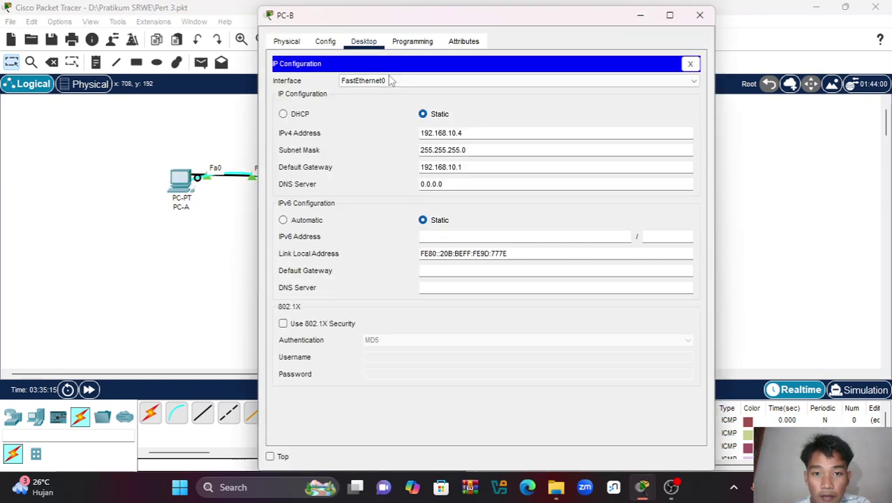
left_click(696, 14)
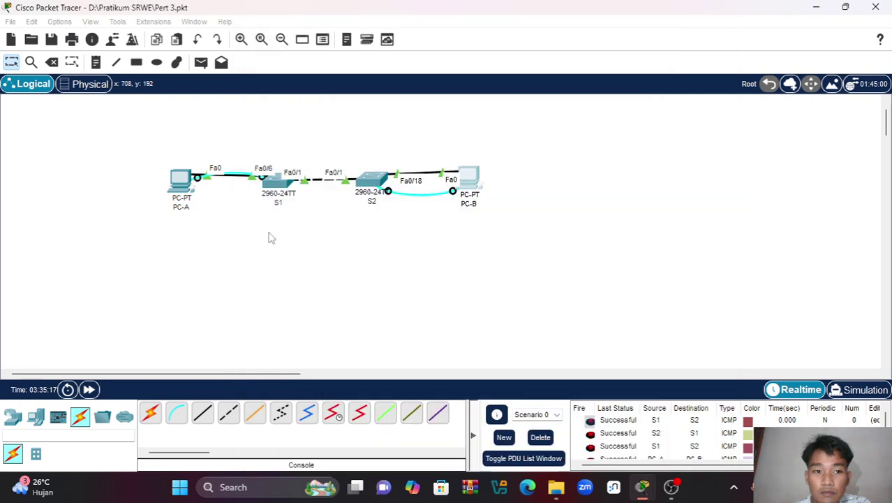
Leave PC-A's terminal session and examine its static IPv4 address, subnet mask and default gateway.
left_click(180, 178)
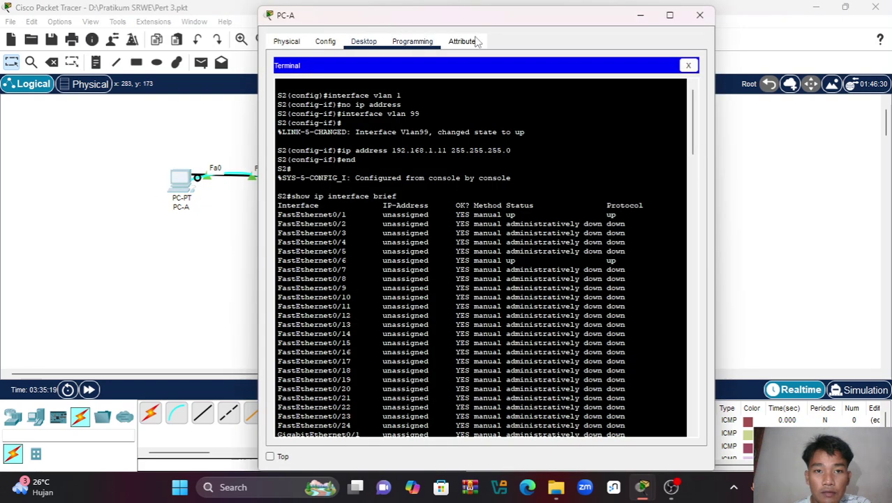
left_click(700, 14)
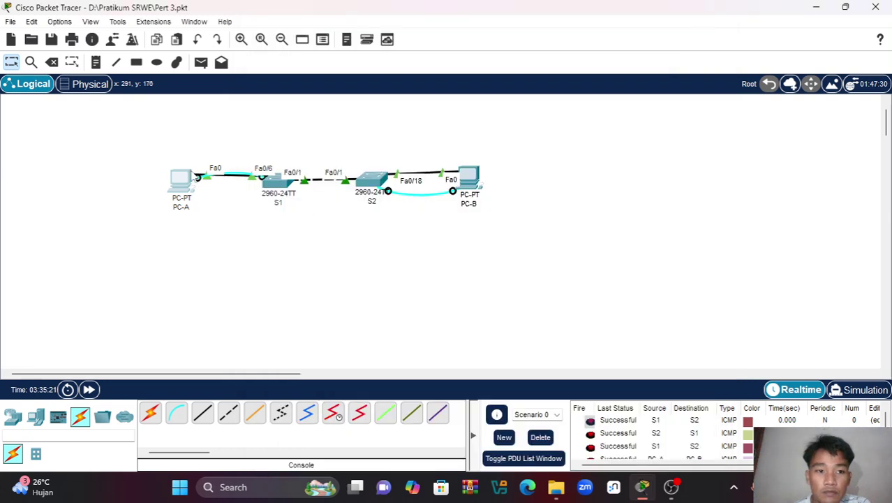
left_click(180, 180)
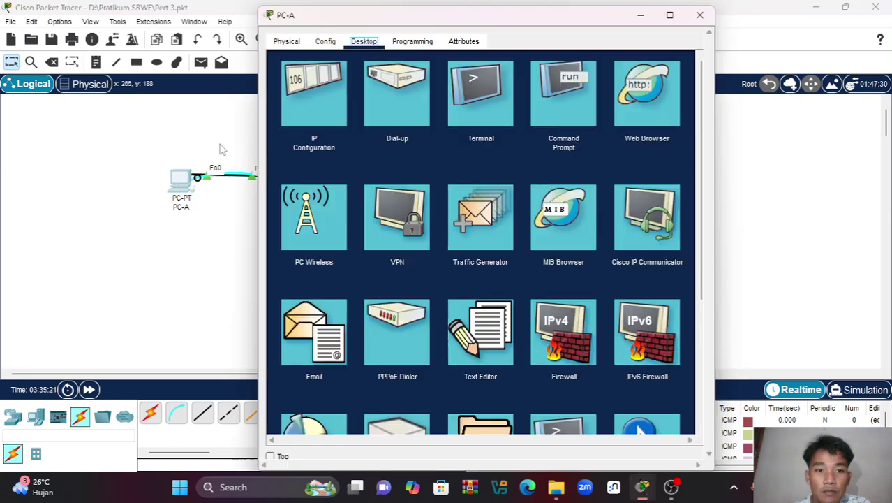
left_click(312, 113)
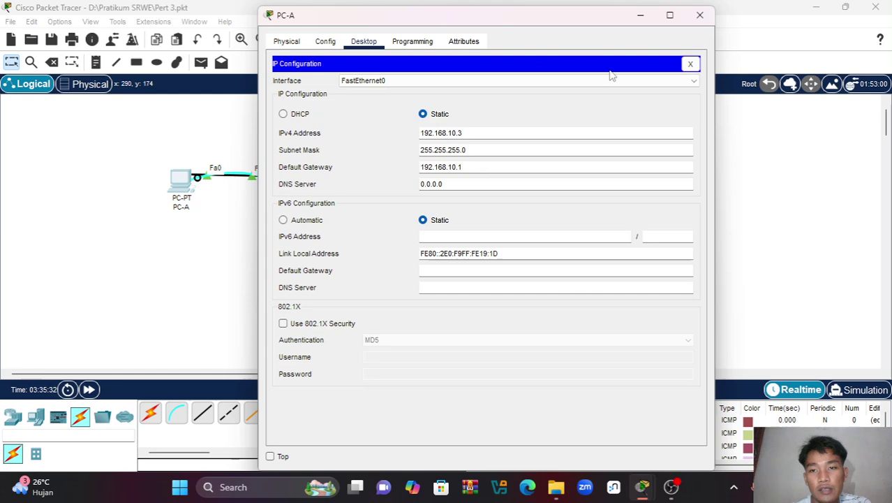
left_click(641, 17)
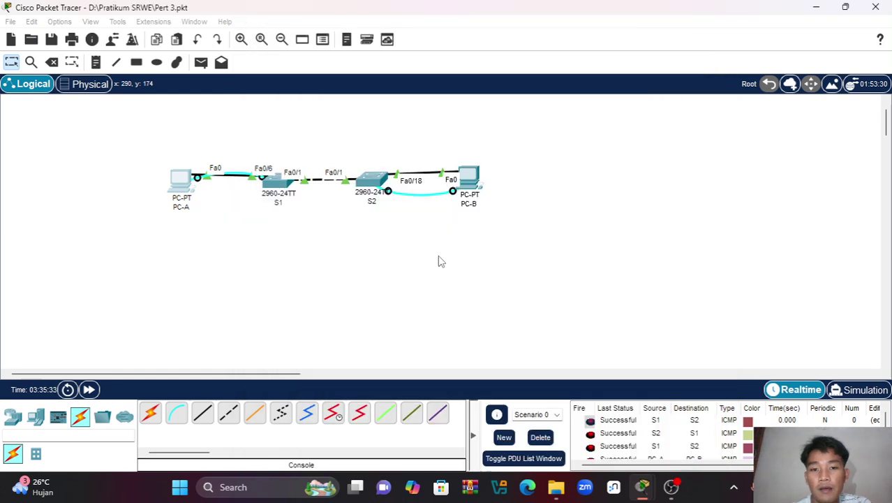
Examine the IPv4 address, subnet mask and default gateway in PC-B's IP configuration.
left_click(486, 173)
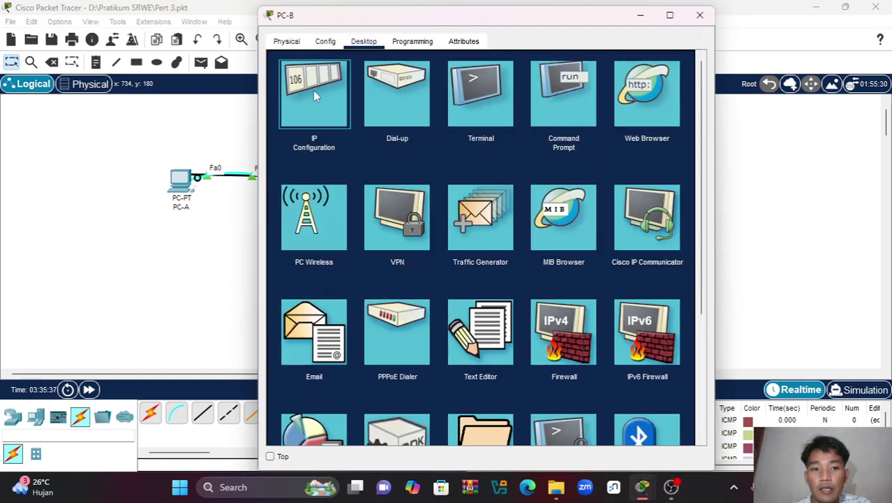
left_click(313, 90)
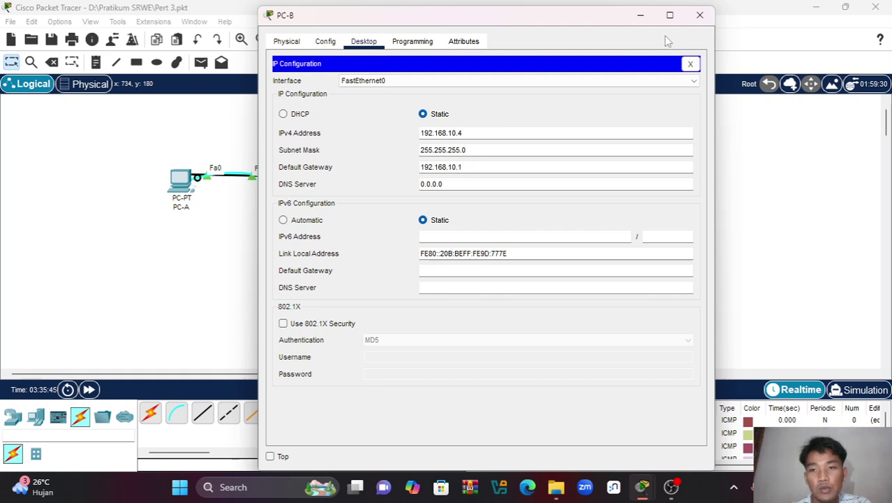
left_click(642, 16)
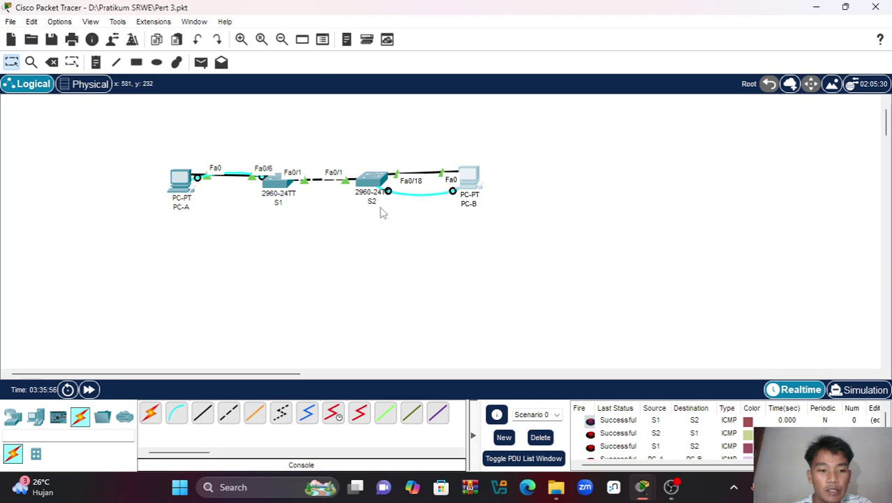
Reopen PC-A's console terminal with the default port settings and examine the commands that move S2's management address from VLAN 1 to VLAN 99.
left_click(183, 185)
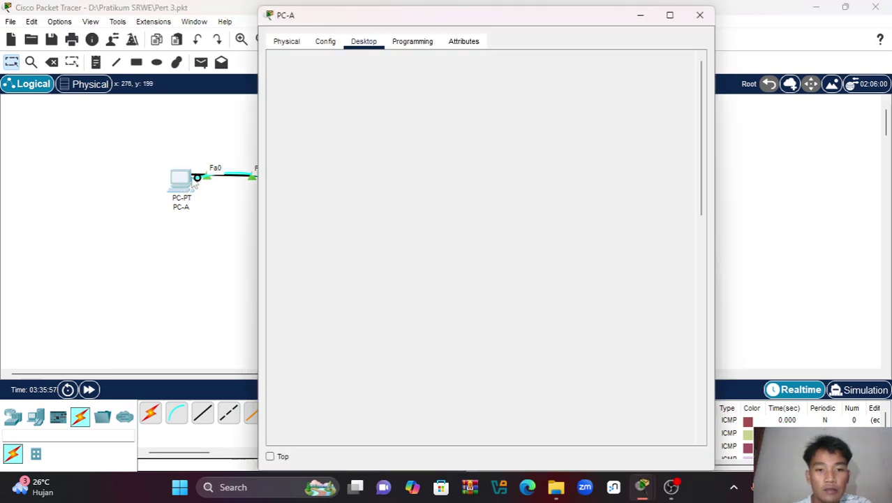
left_click(698, 15)
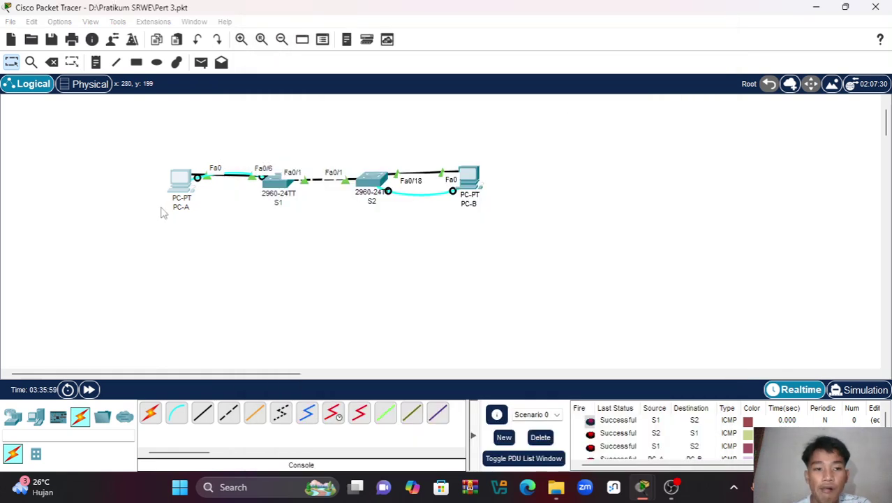
left_click(198, 179)
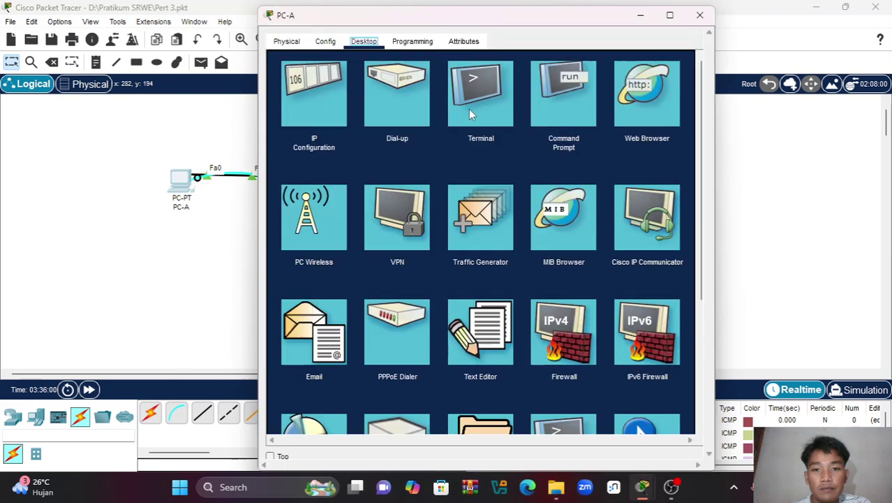
left_click(473, 112)
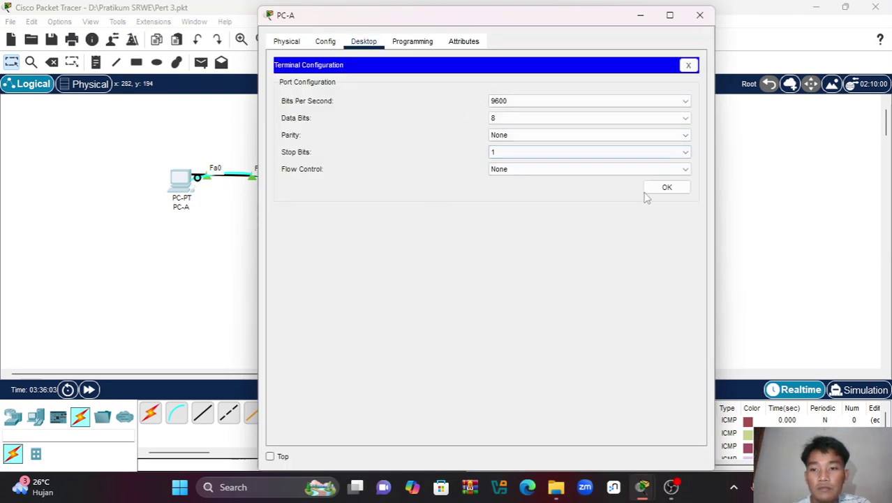
left_click(664, 187)
scroll(453, 243, "up", 10)
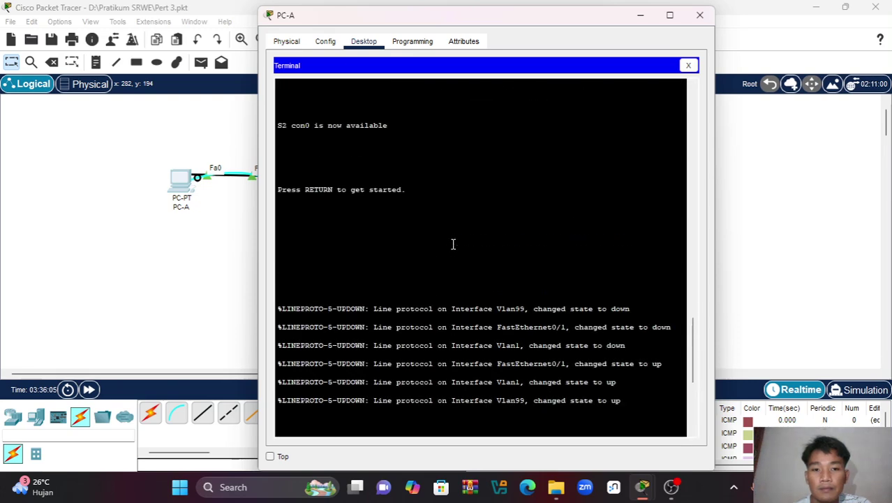
scroll(453, 244, "up", 6)
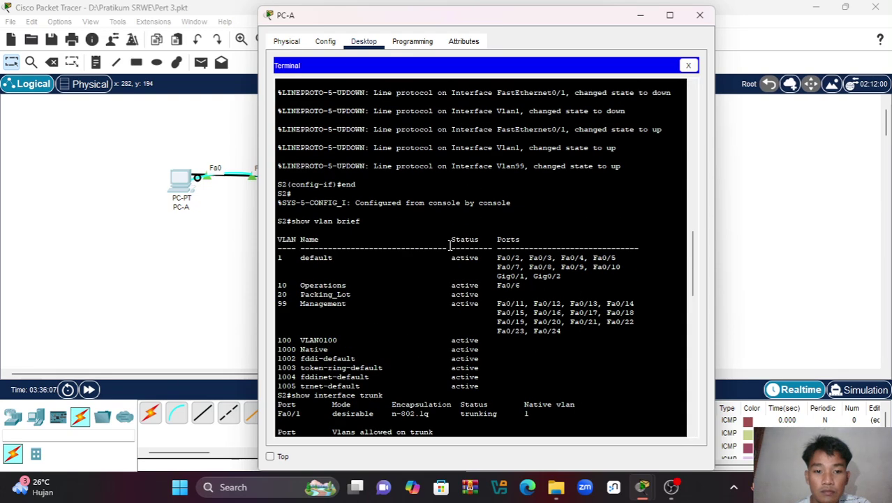
scroll(450, 246, "up", 7)
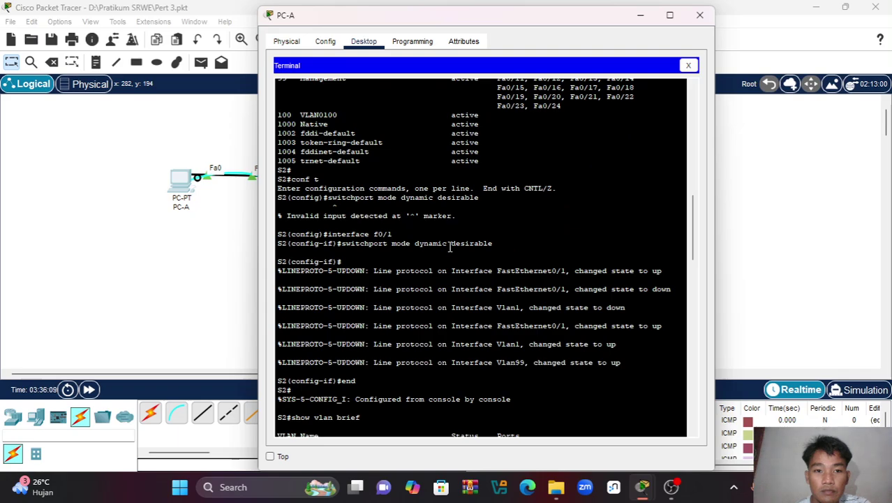
scroll(451, 246, "up", 20)
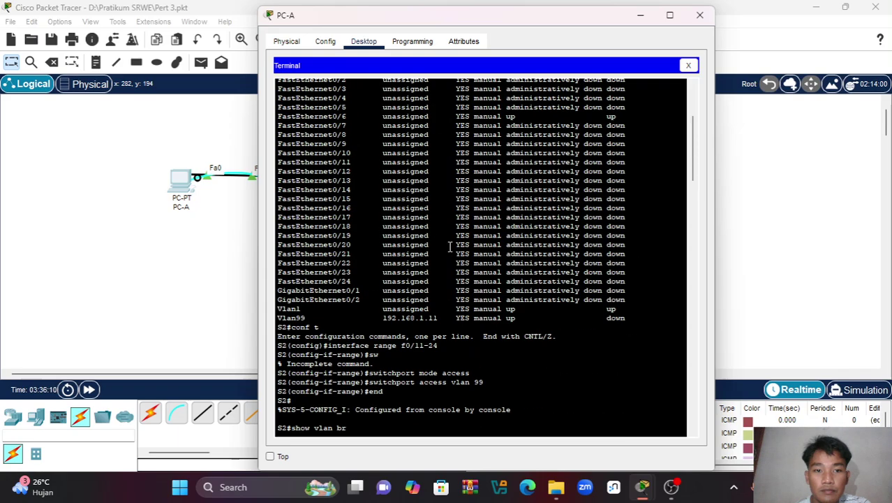
scroll(450, 246, "up", 1)
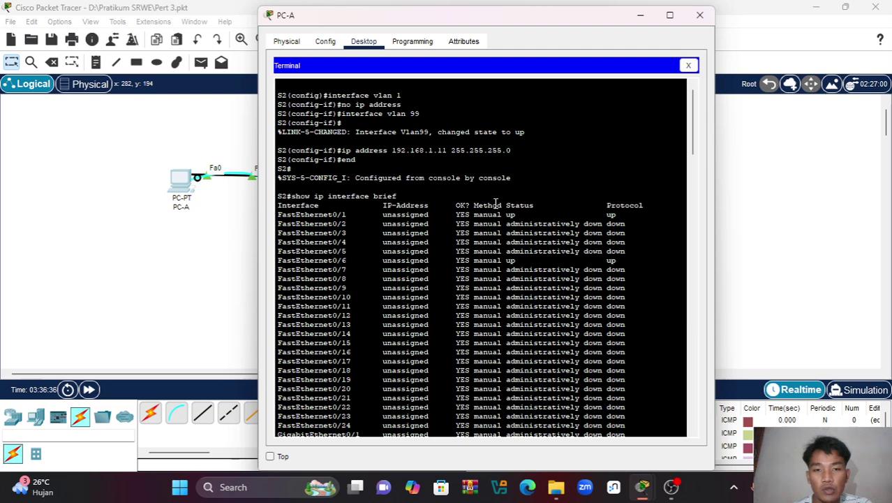
Examine S2's interface status list, the VLAN 99 access assignment of ports f0/11-24 and the VLAN summary in the terminal history.
scroll(495, 203, "down", 5)
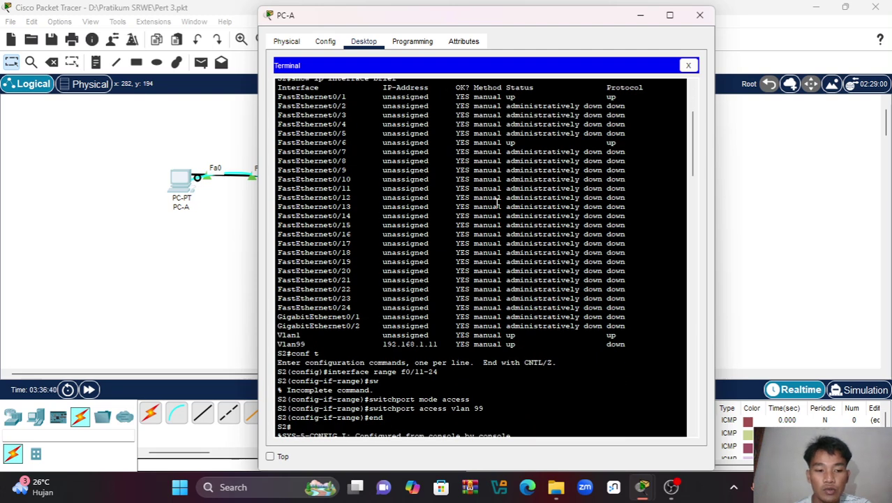
scroll(497, 203, "down", 3)
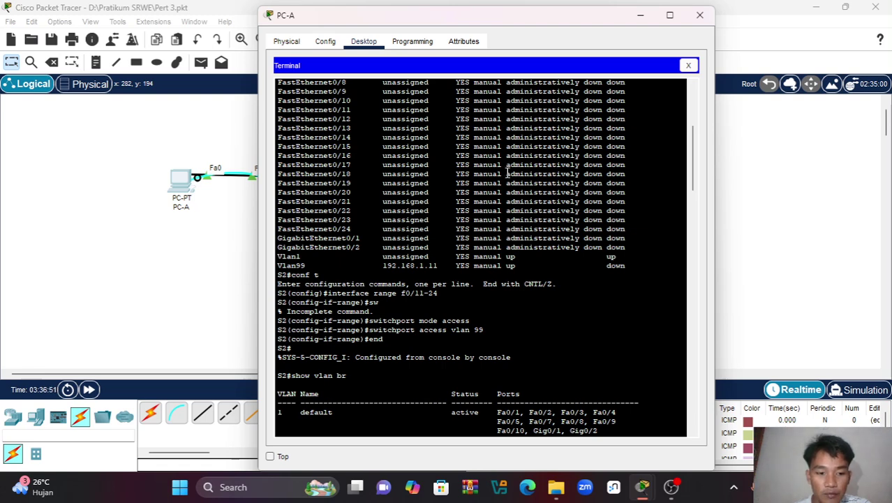
scroll(507, 173, "down", 5)
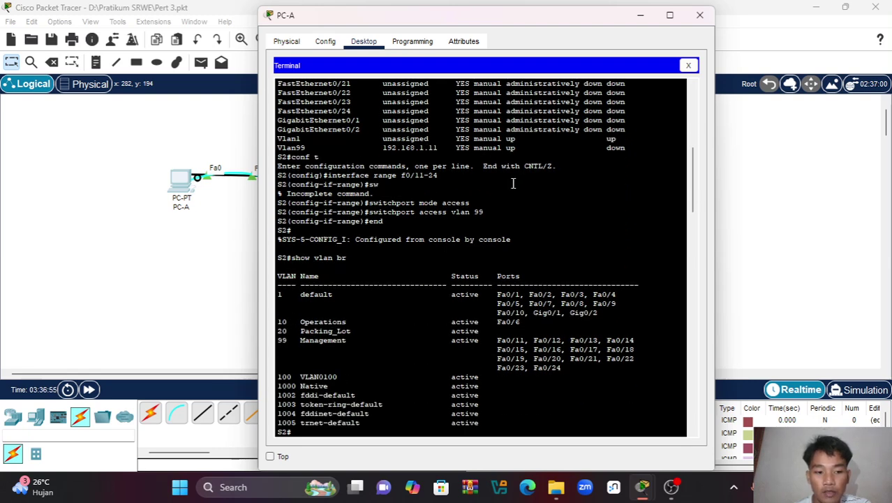
scroll(488, 193, "up", 3)
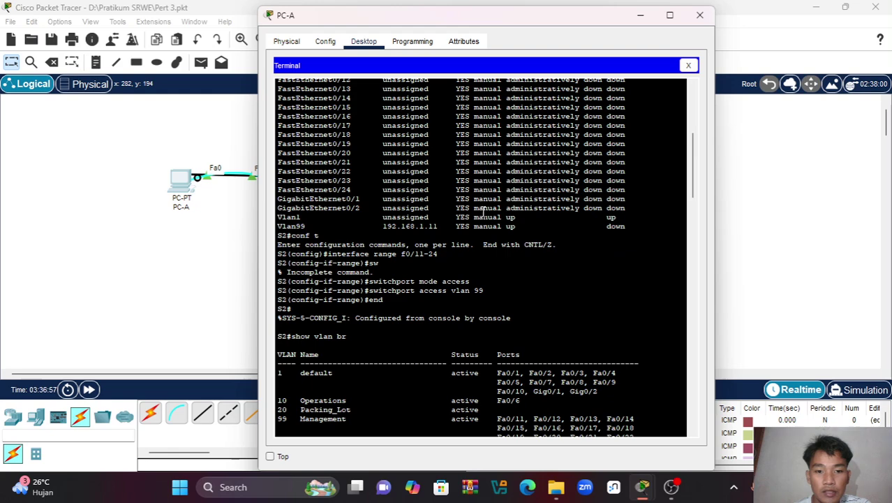
Examine S2's VLAN summaries and Fa0/1 trunk status in the terminal history, and close PC-A's window.
scroll(480, 215, "down", 1)
scroll(480, 215, "down", 3)
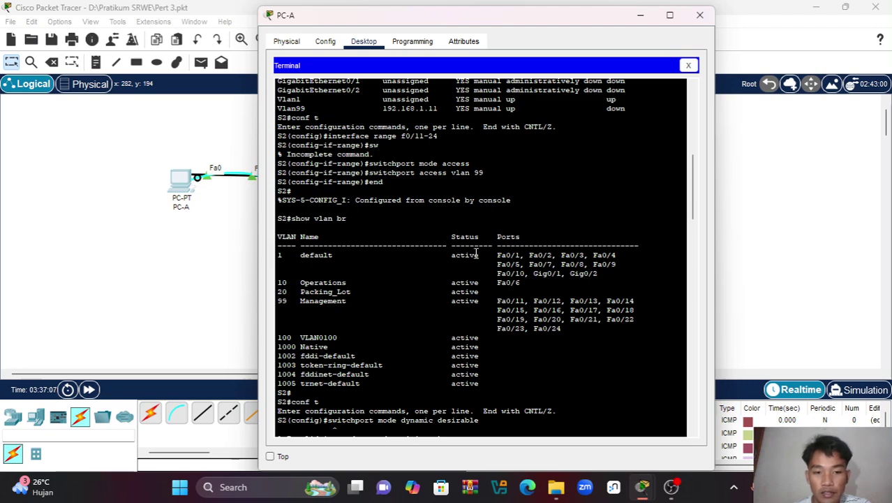
scroll(476, 255, "down", 12)
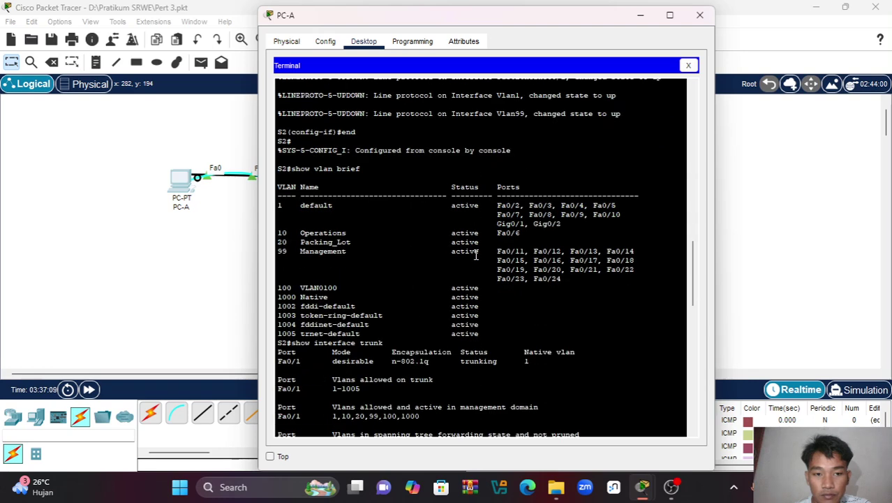
scroll(476, 255, "down", 2)
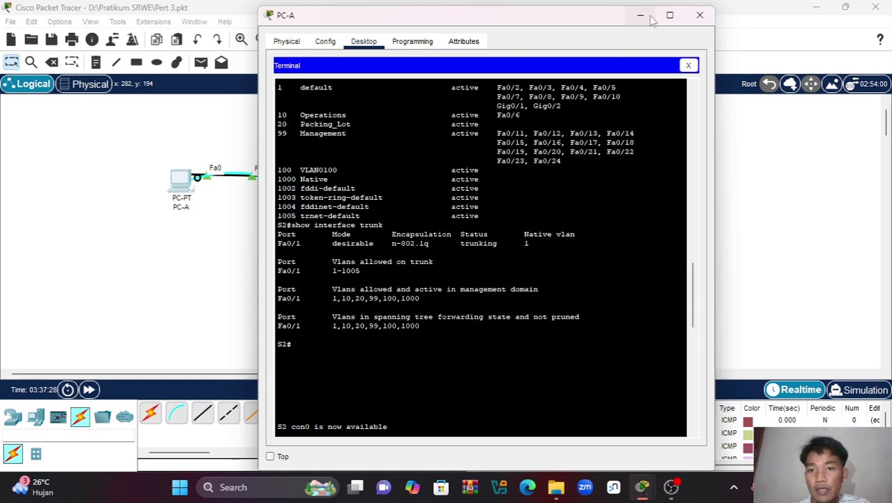
left_click(700, 15)
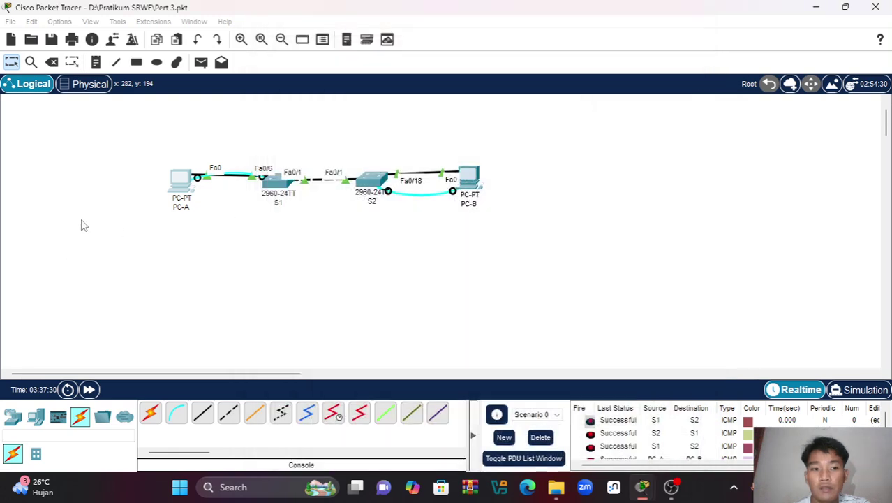
Examine the ping results for 192.168.10.4 and 192.168.1.11 in PC-A's command prompt.
left_click(183, 197)
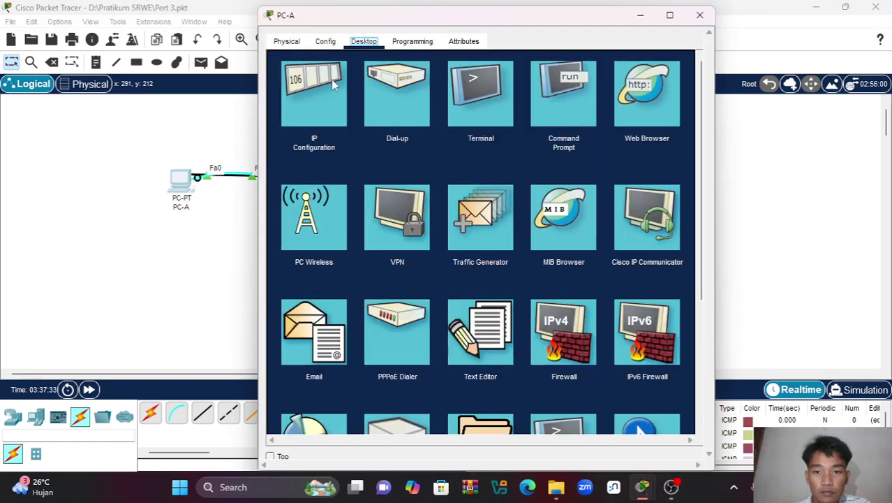
left_click(559, 111)
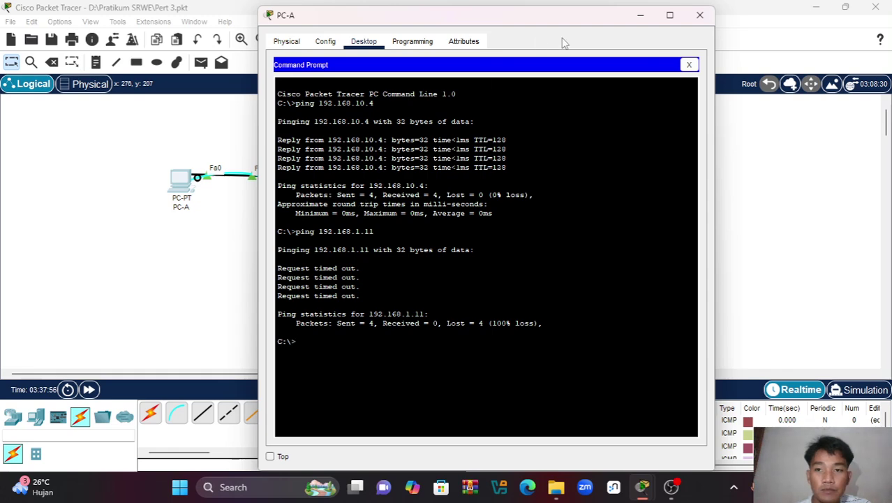
left_click(640, 15)
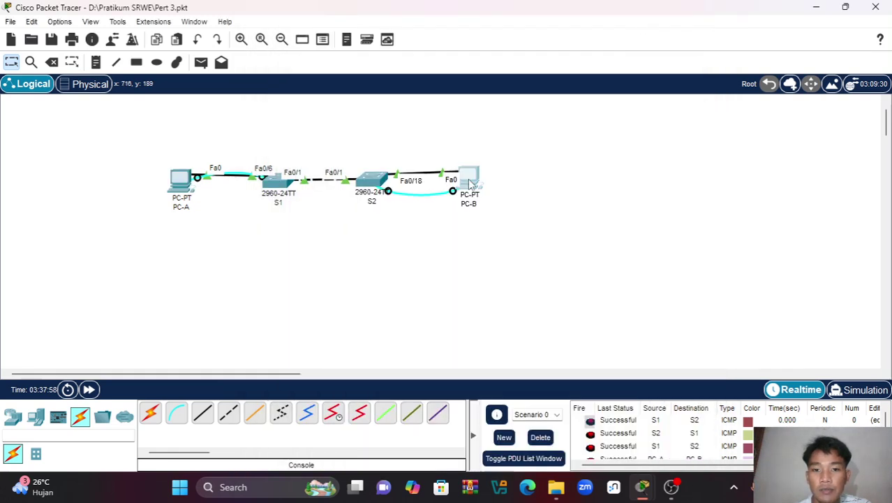
Examine the ping results for 192.168.10.3 in PC-B's command prompt.
left_click(471, 183)
left_click(699, 14)
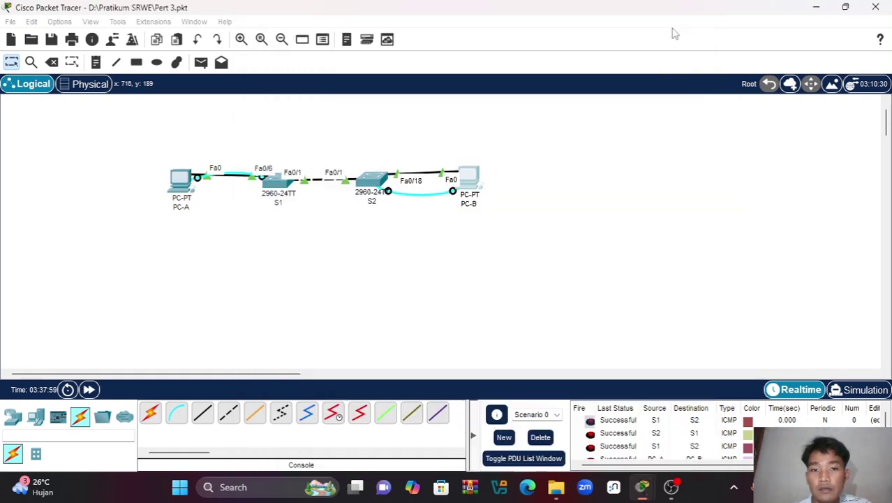
left_click(470, 186)
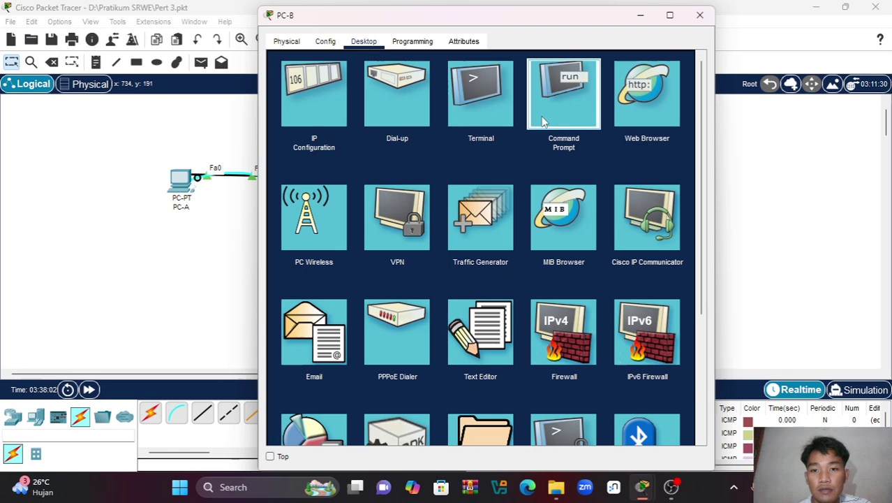
left_click(541, 116)
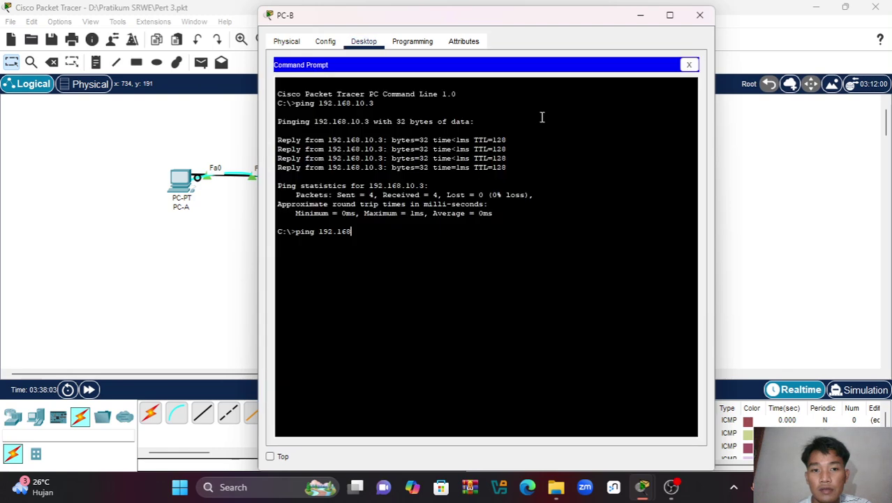
left_click(641, 17)
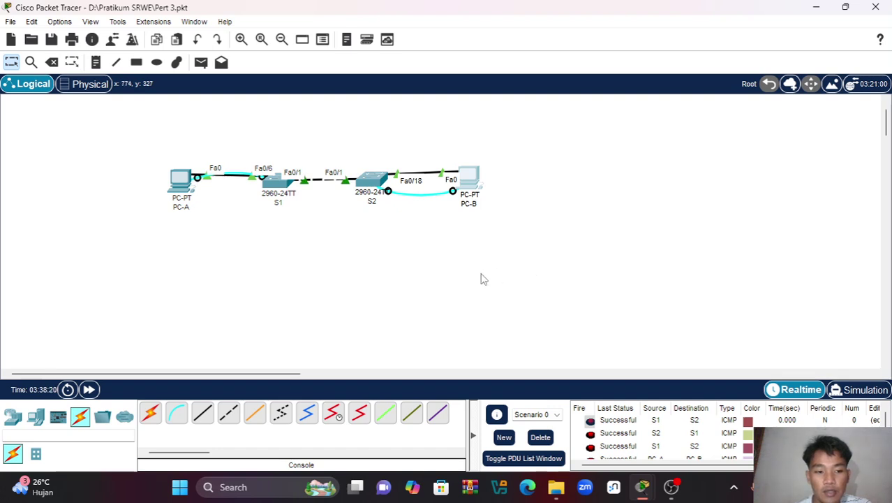
Replace PC-A's command prompt with a default-settings console terminal and examine S2's trunk status and interface state messages.
left_click(195, 189)
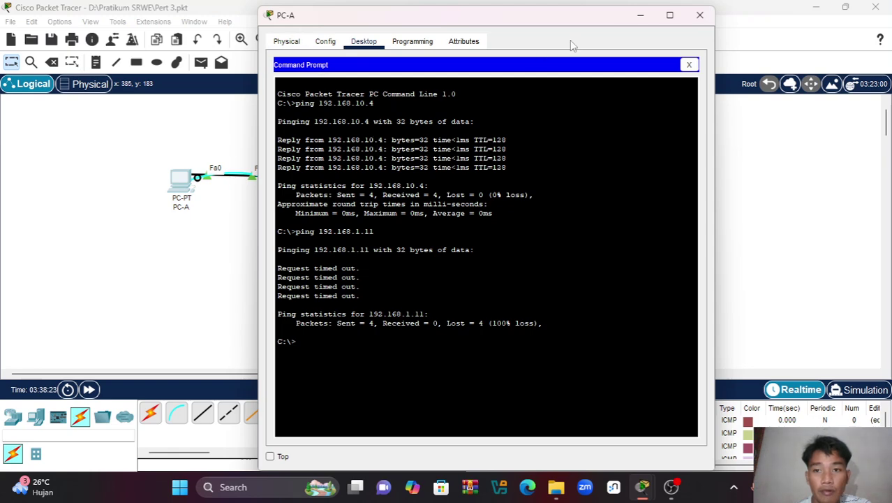
left_click(699, 14)
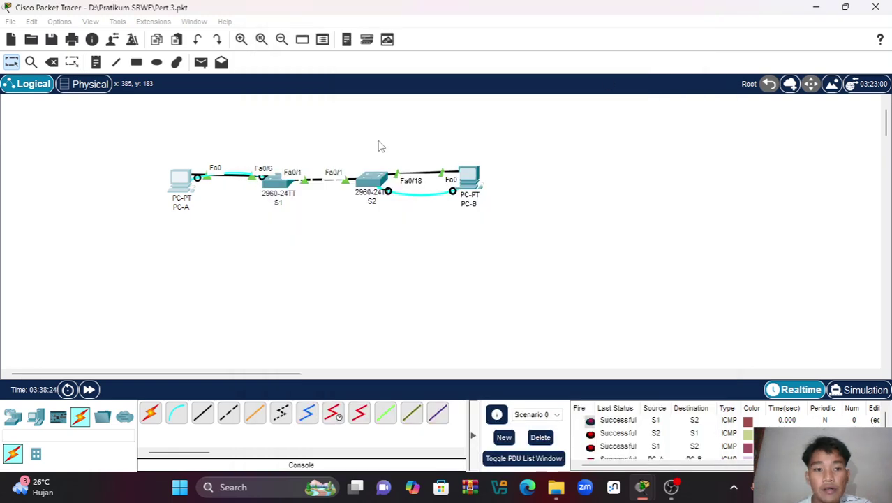
left_click(189, 182)
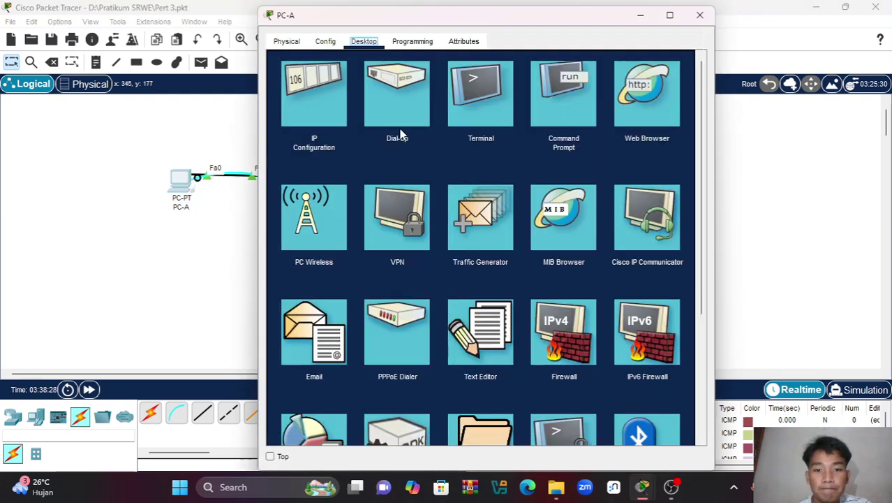
left_click(461, 122)
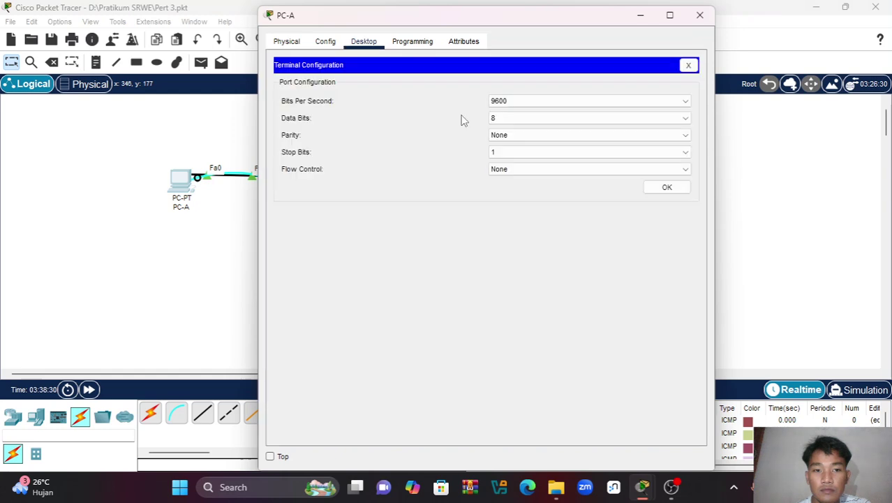
left_click(672, 190)
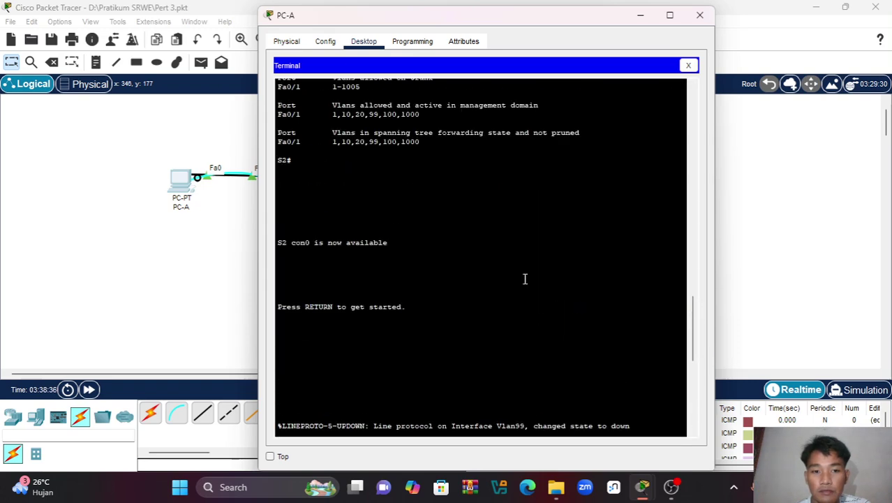
scroll(525, 279, "up", 6)
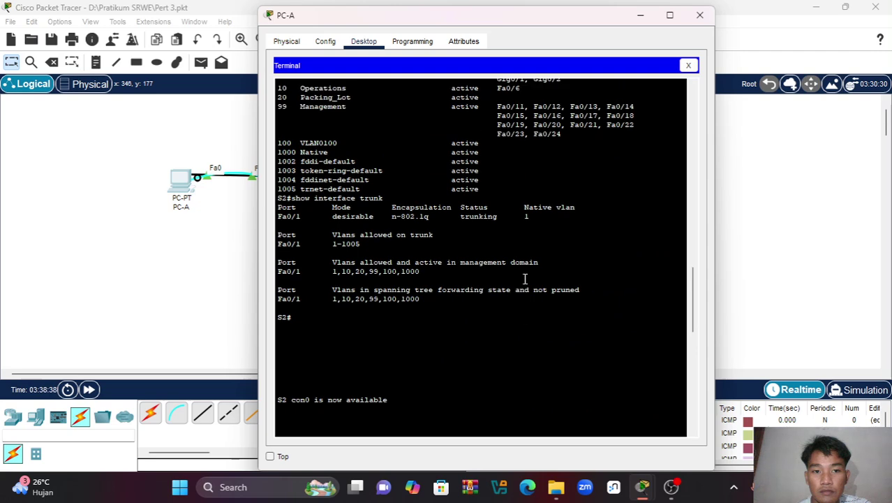
scroll(525, 279, "down", 8)
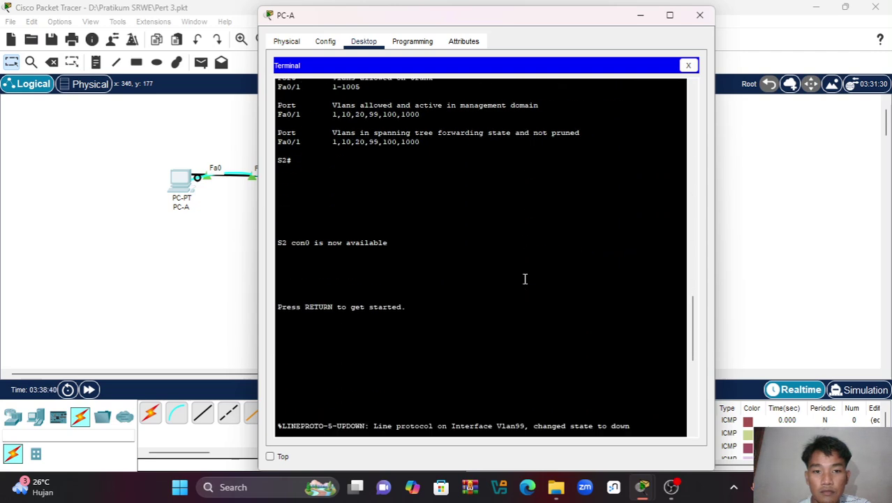
scroll(525, 279, "down", 5)
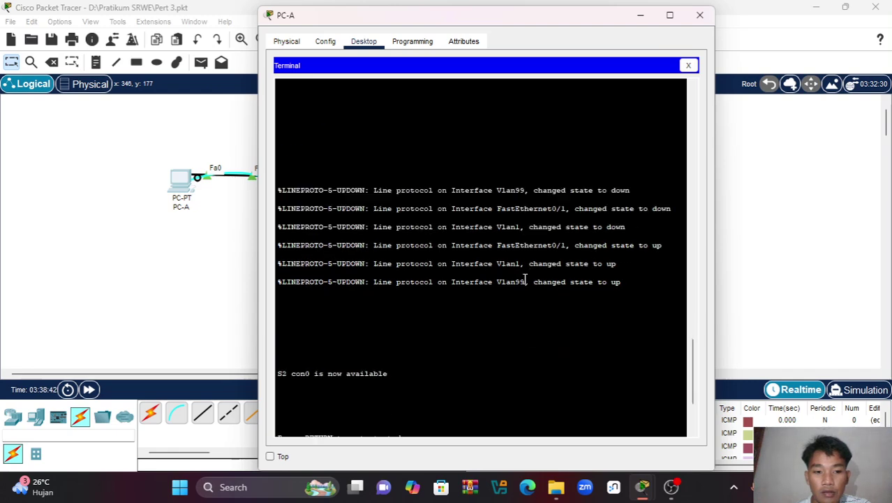
left_click(640, 15)
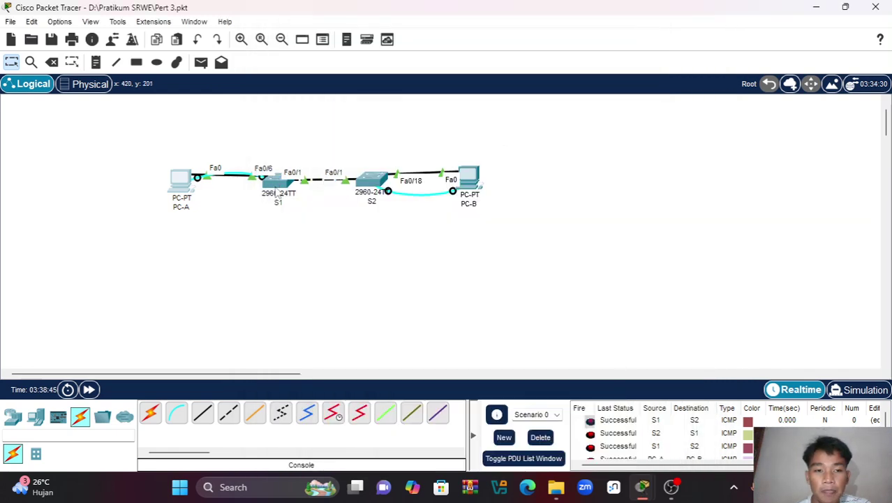
Delete the second S1-to-S2 ICMP test, number 2, from Scenario 0's PDU list.
mouse_move(270, 185)
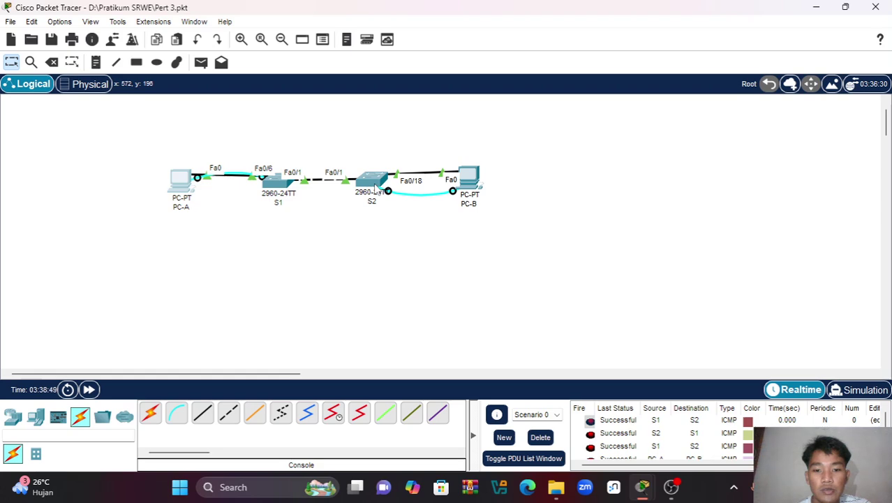
mouse_move(375, 187)
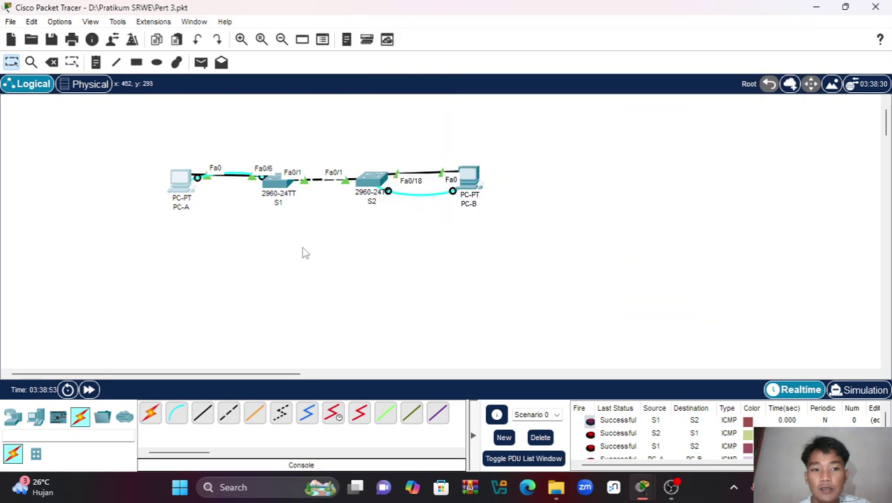
scroll(656, 440, "down", 2)
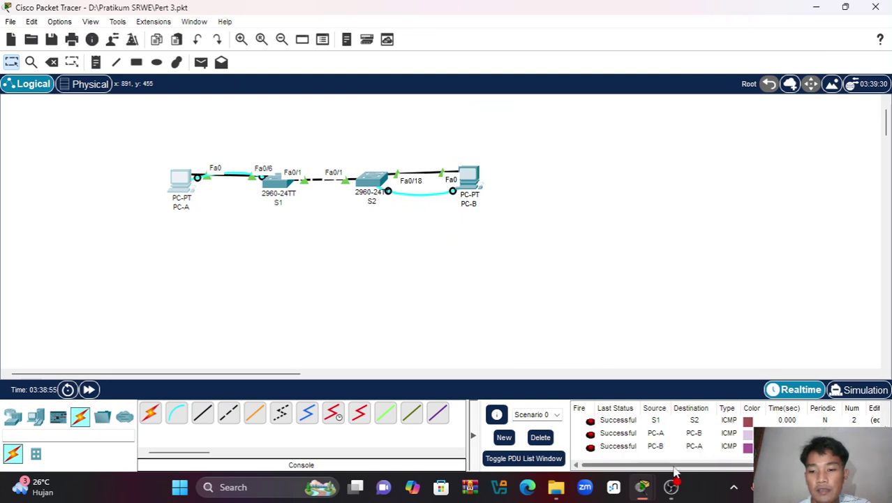
left_click_drag(675, 465, 777, 465)
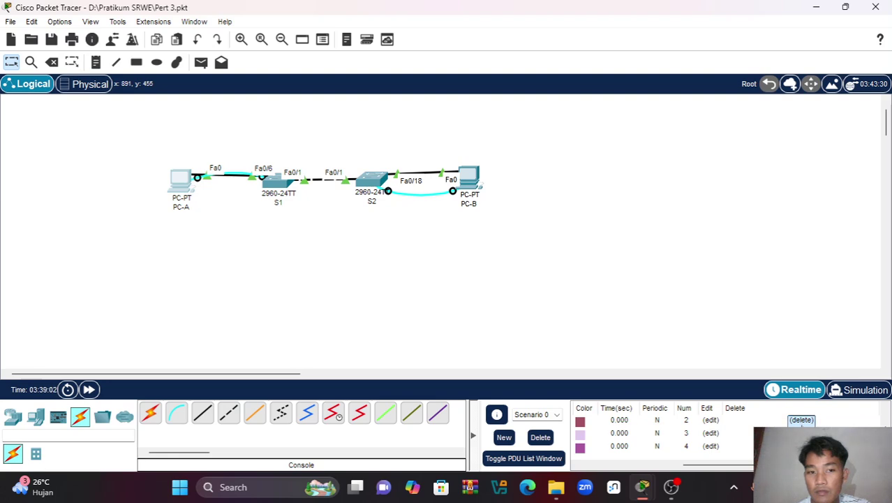
left_click(801, 420)
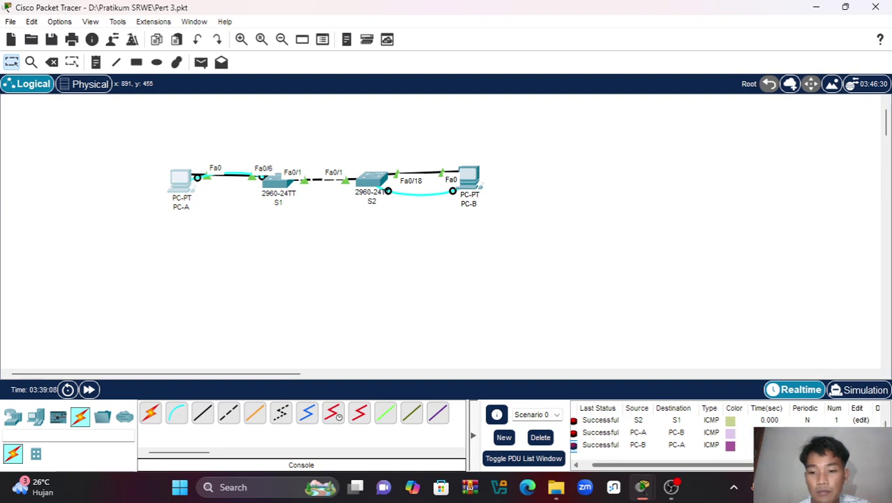
Delete the S2-to-S1 ICMP test and the remaining S1-to-S2 test from the PDU list.
scroll(663, 433, "right", 3)
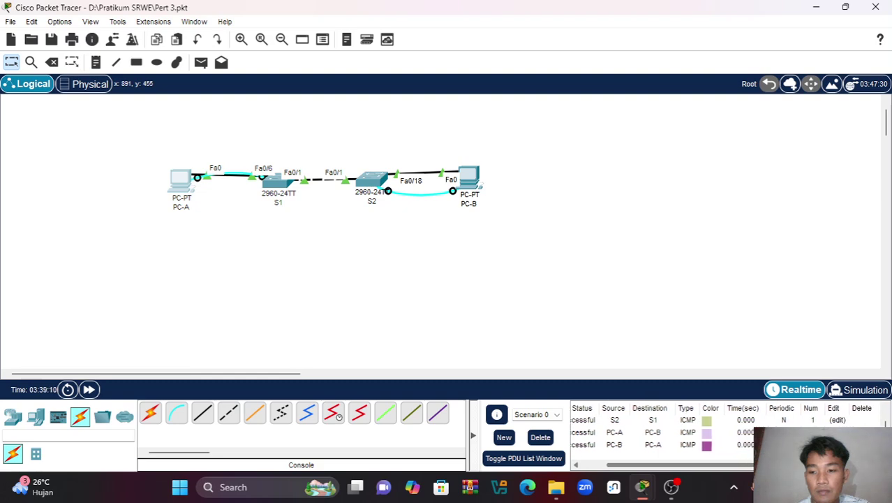
scroll(663, 433, "left", 5)
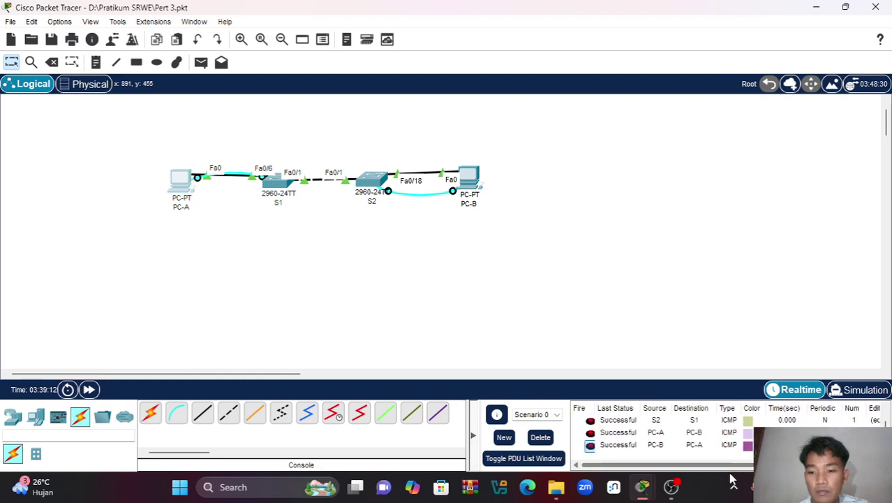
scroll(664, 433, "right", 5)
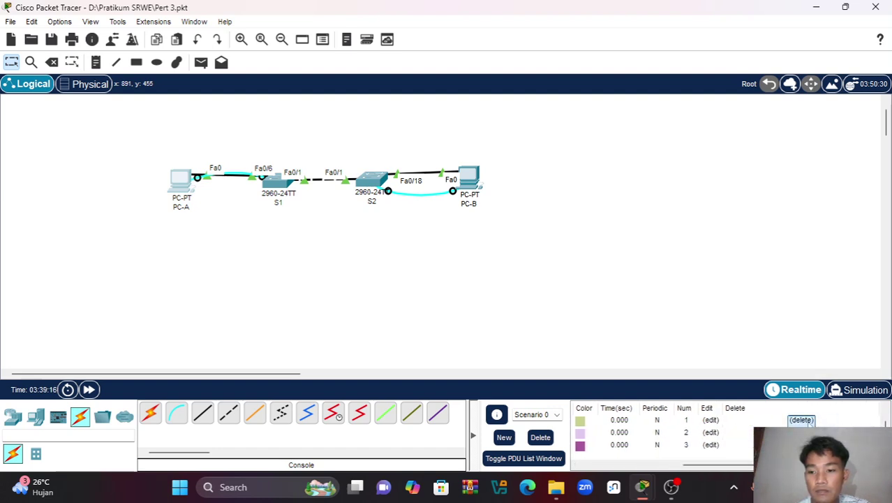
left_click(801, 419)
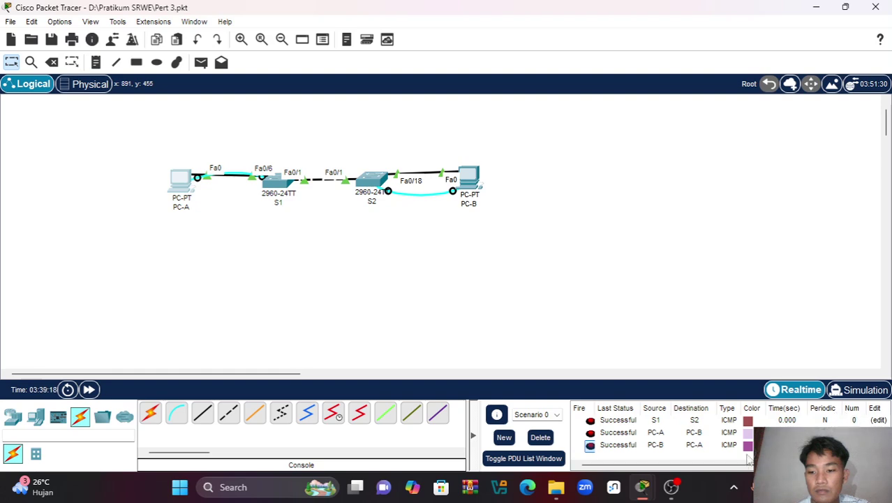
left_click(728, 470)
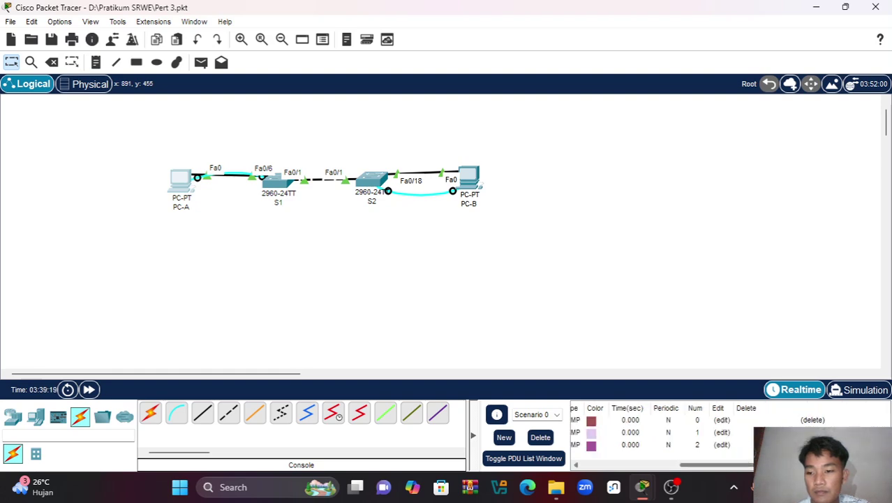
left_click(812, 419)
Delete the PC-B-to-PC-A and PC-A-to-PC-B ICMP tests to empty the PDU list.
left_click(728, 465)
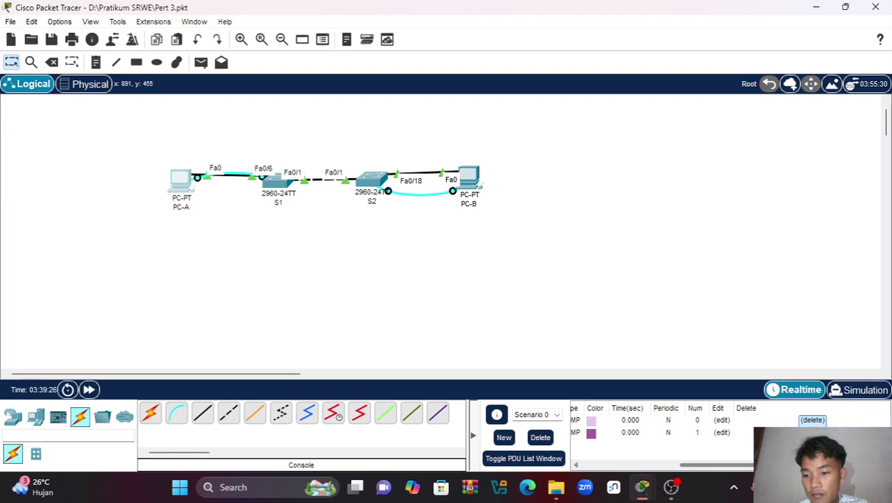
left_click(813, 432)
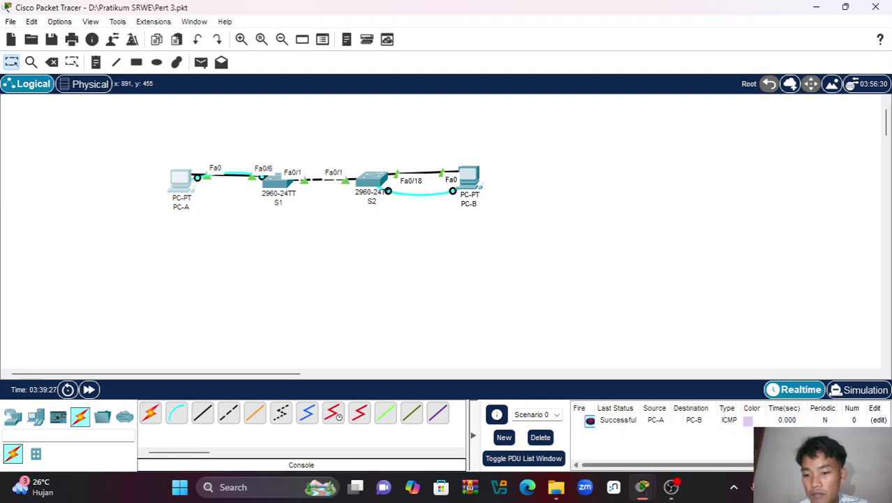
left_click(728, 465)
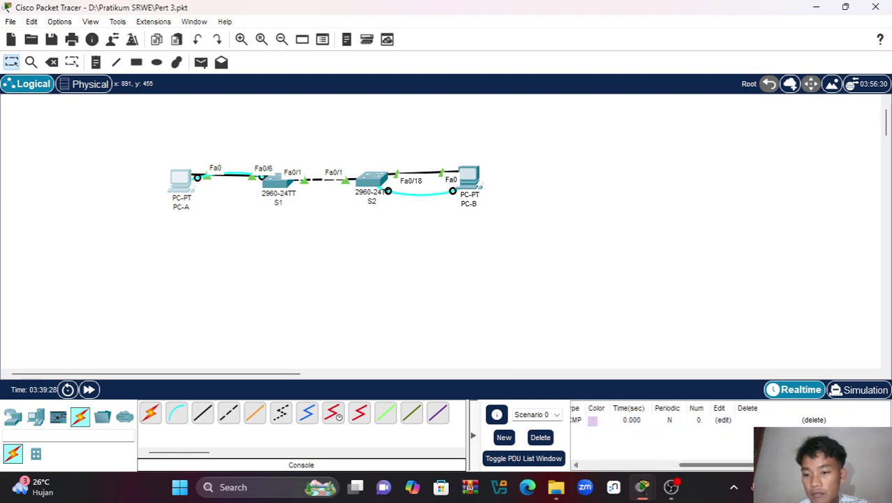
left_click(812, 420)
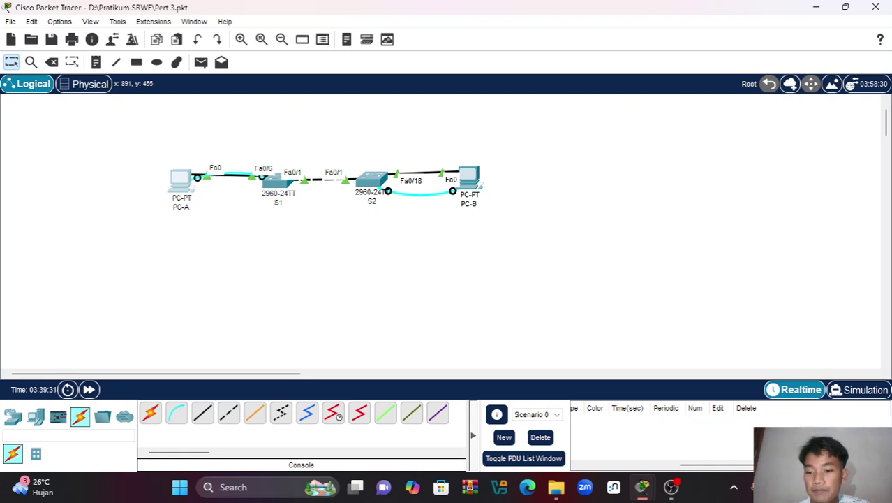
left_click_drag(661, 466, 584, 479)
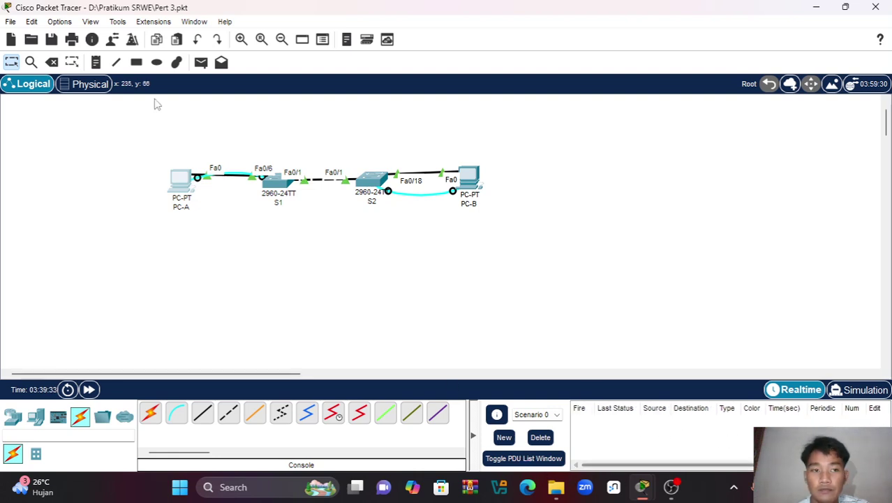
Send a simple ICMP PDU from PC-A to PC-B.
left_click(200, 62)
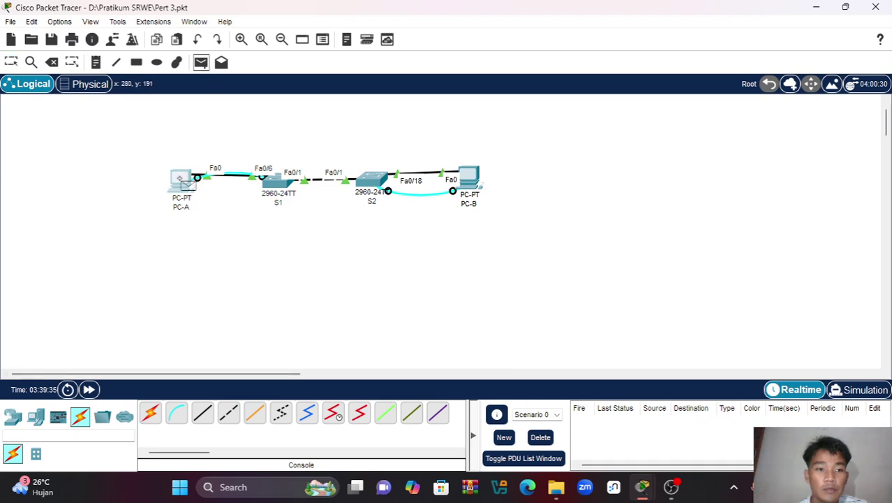
left_click(183, 180)
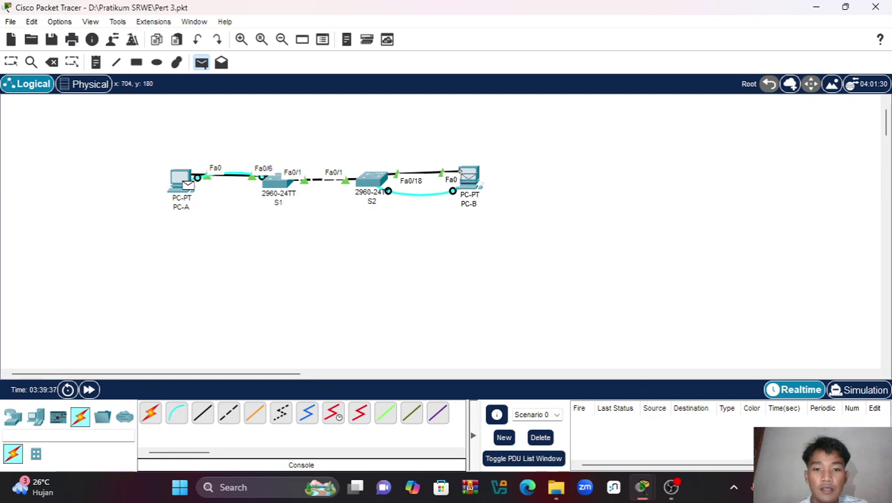
left_click(468, 176)
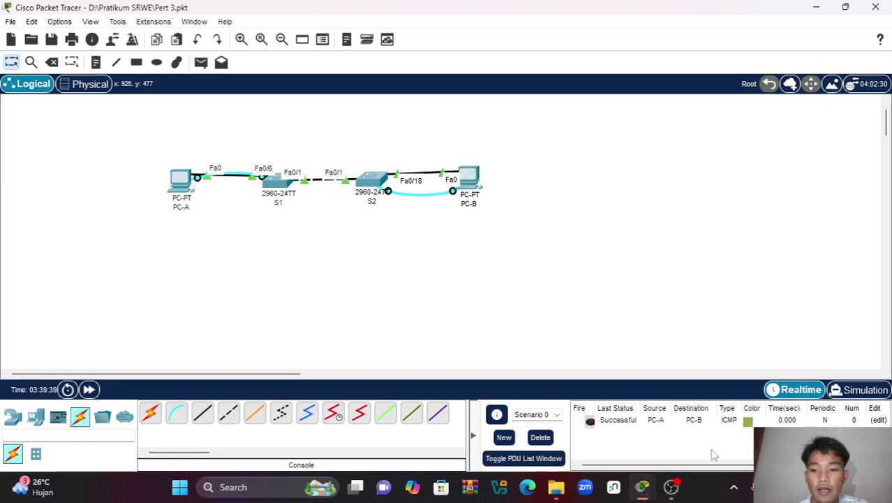
Test connectivity from S1 to S2 with a simple PDU and delete that test from the PDU list.
left_click(202, 63)
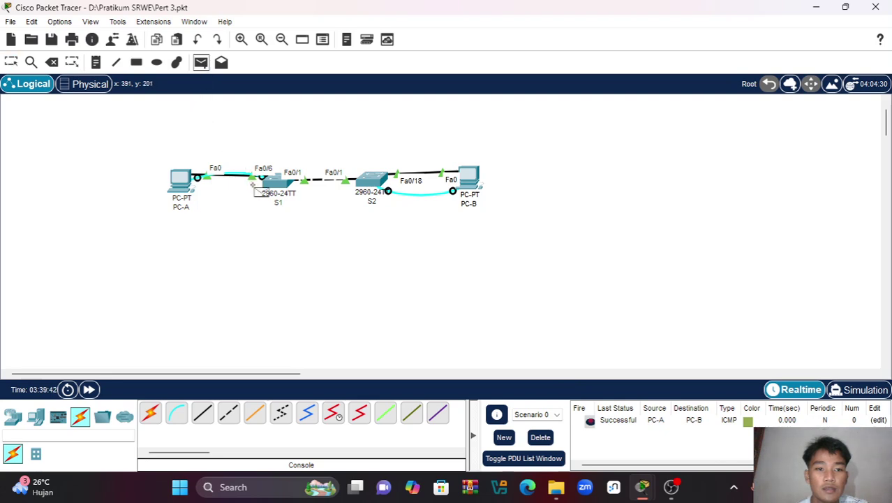
left_click(267, 183)
left_click(377, 184)
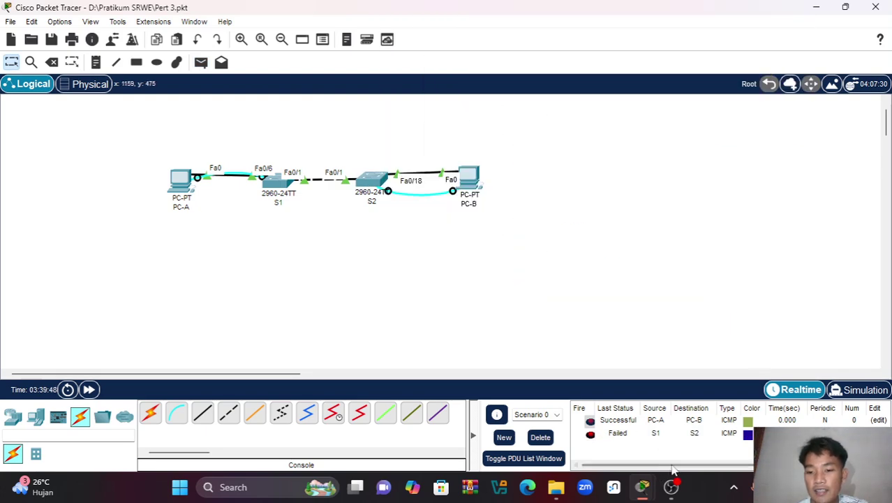
left_click_drag(696, 466, 763, 466)
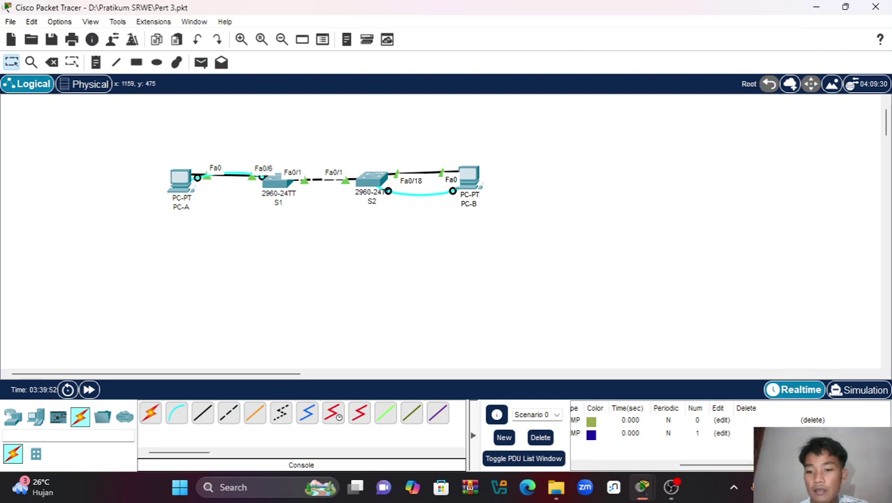
left_click_drag(728, 466, 765, 466)
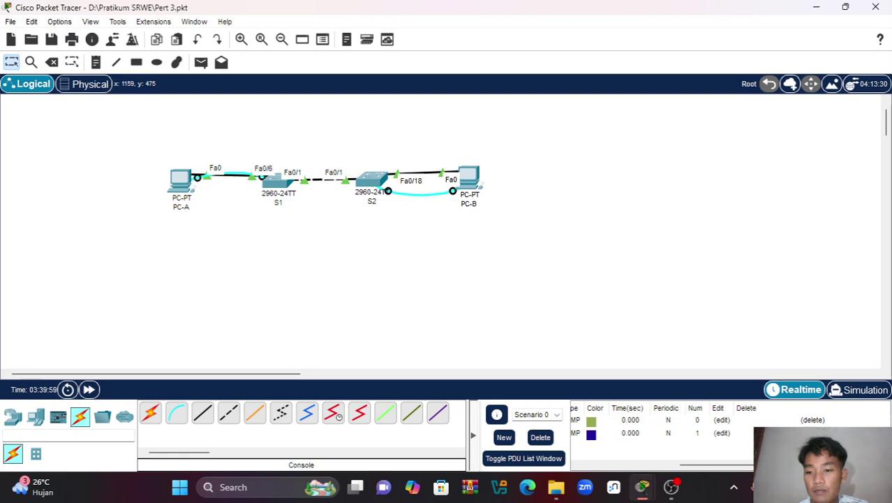
double_click(812, 433)
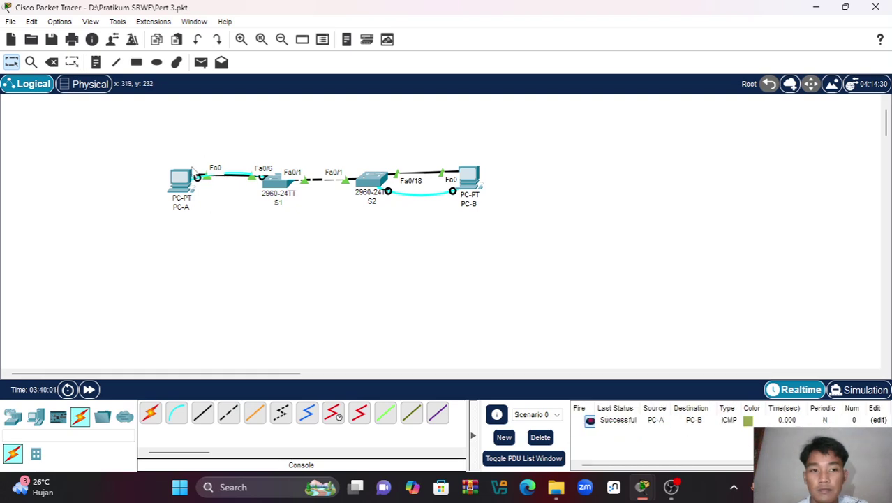
Test connectivity from PC-A to S1 with a simple PDU and remove that test from the PDU list.
left_click(201, 62)
left_click(186, 181)
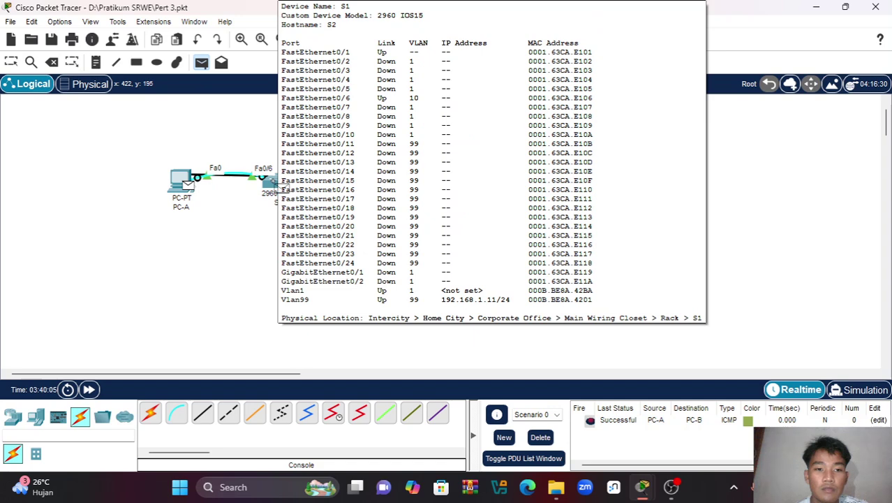
left_click(280, 185)
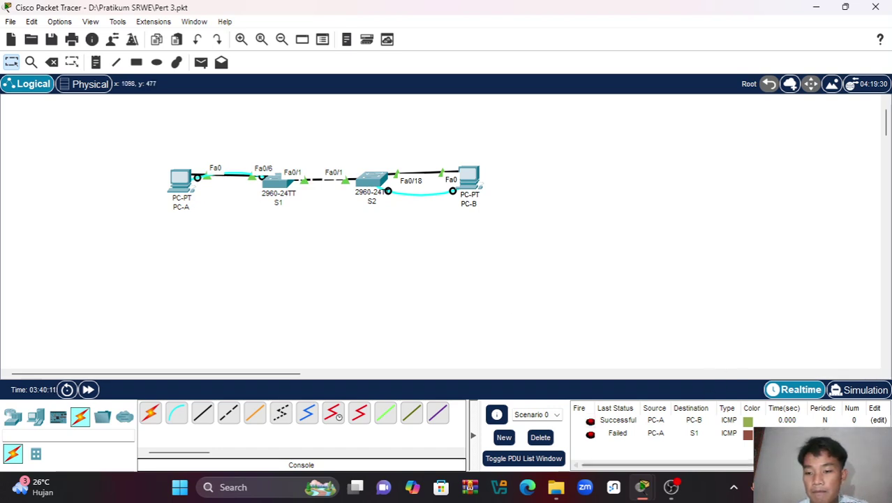
left_click_drag(628, 464, 719, 464)
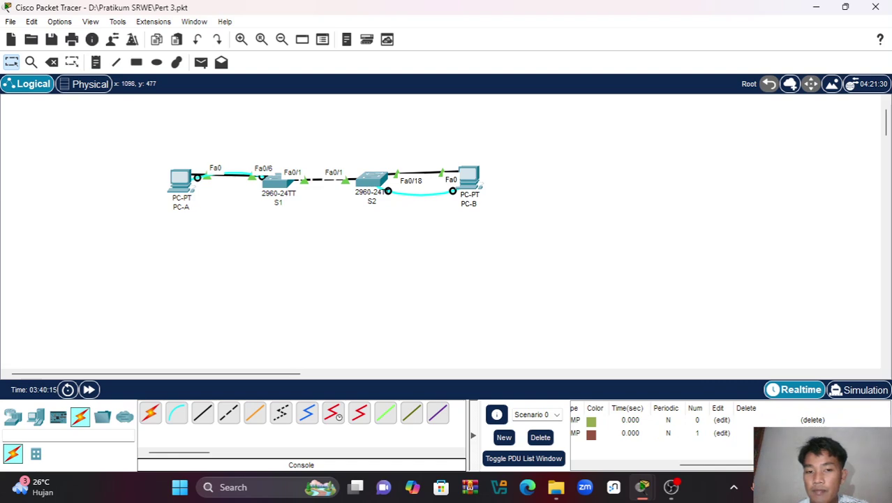
left_click(813, 420)
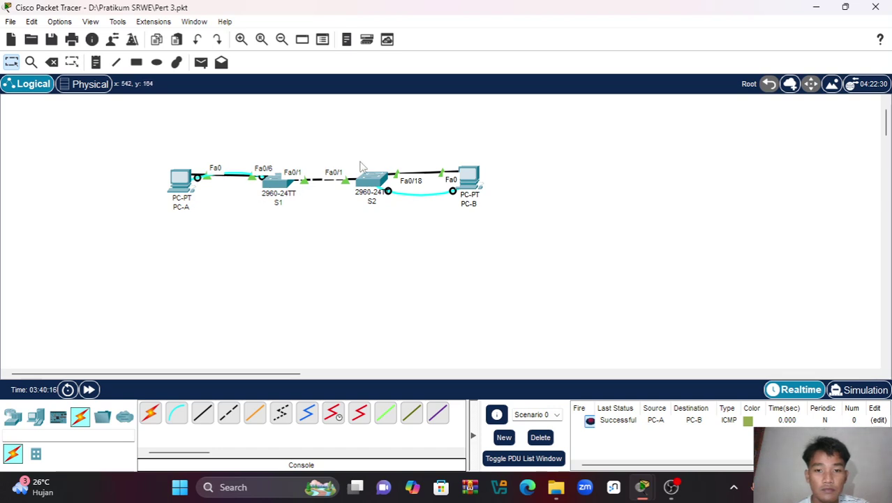
Send a second simple ICMP PDU from PC-A to PC-B.
left_click(201, 64)
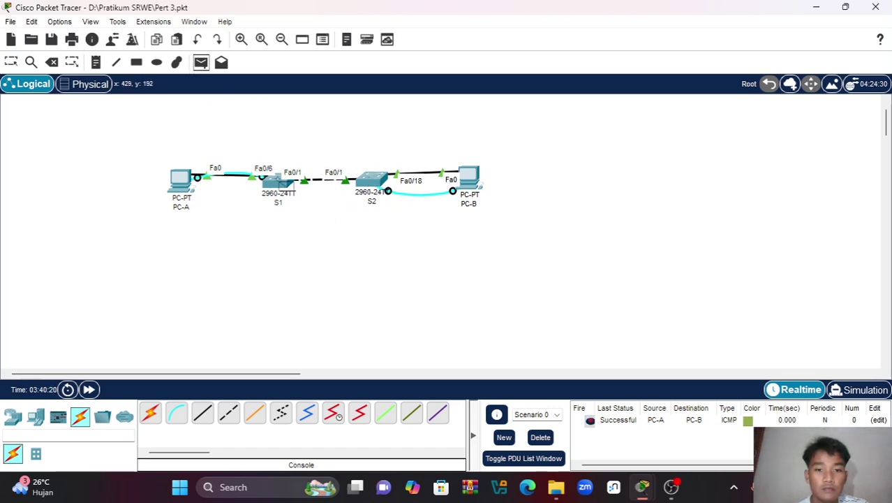
left_click(183, 180)
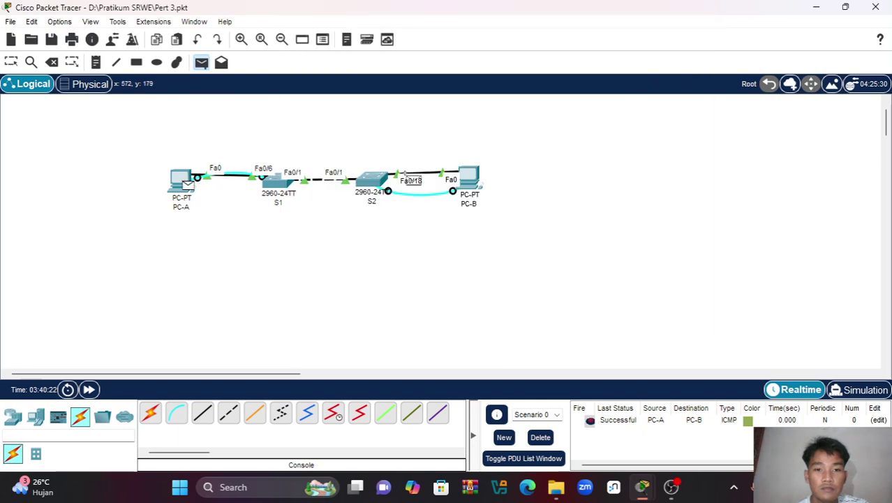
left_click(469, 176)
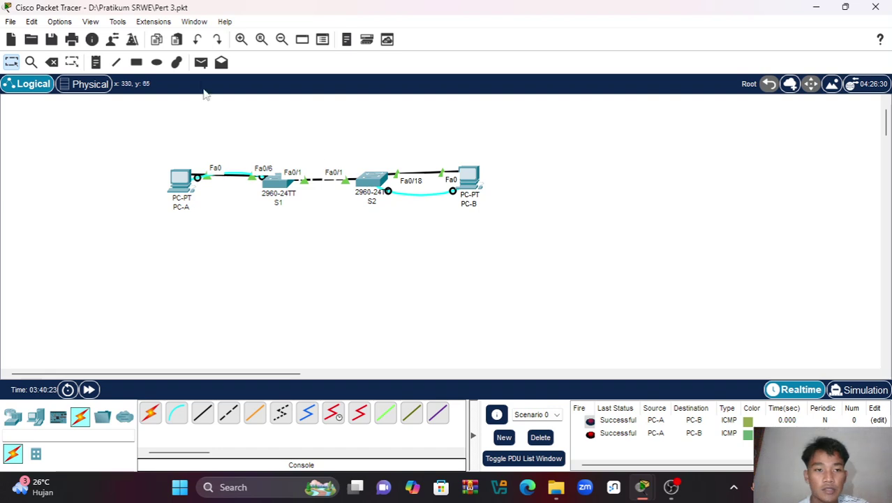
Send simple ICMP PDUs from S1 to PC-A and from S1 to S2.
left_click(201, 62)
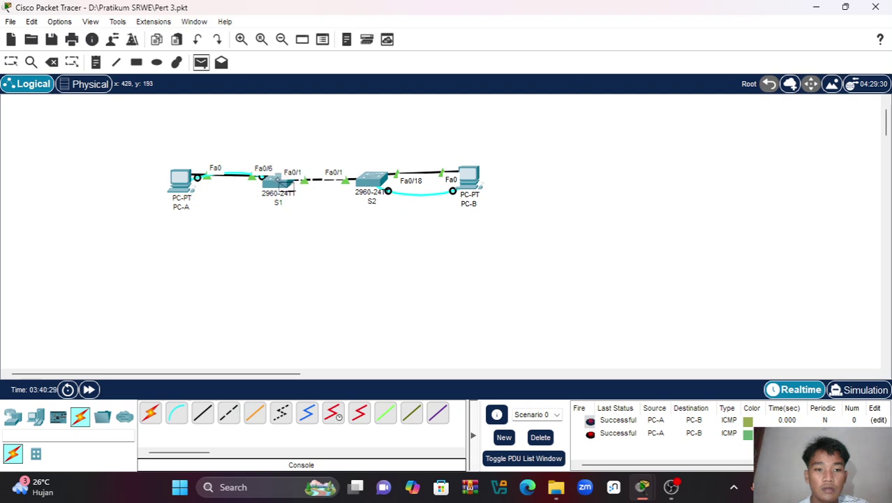
mouse_move(281, 183)
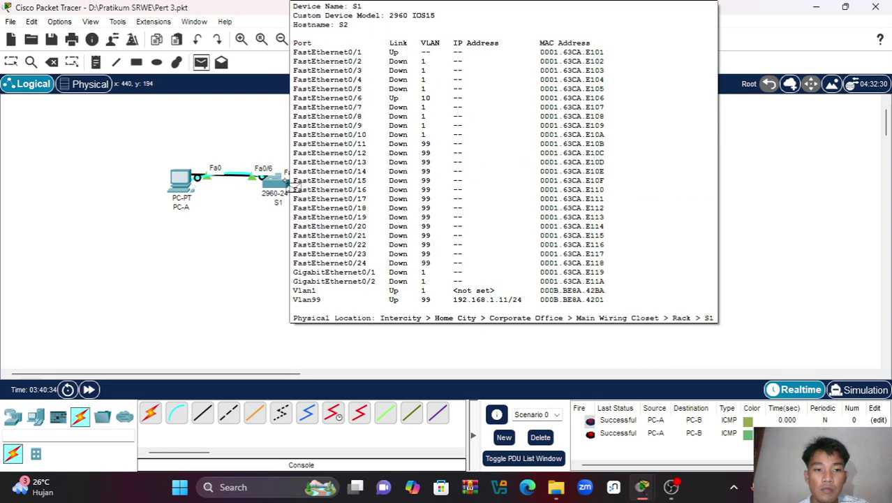
left_click(186, 180)
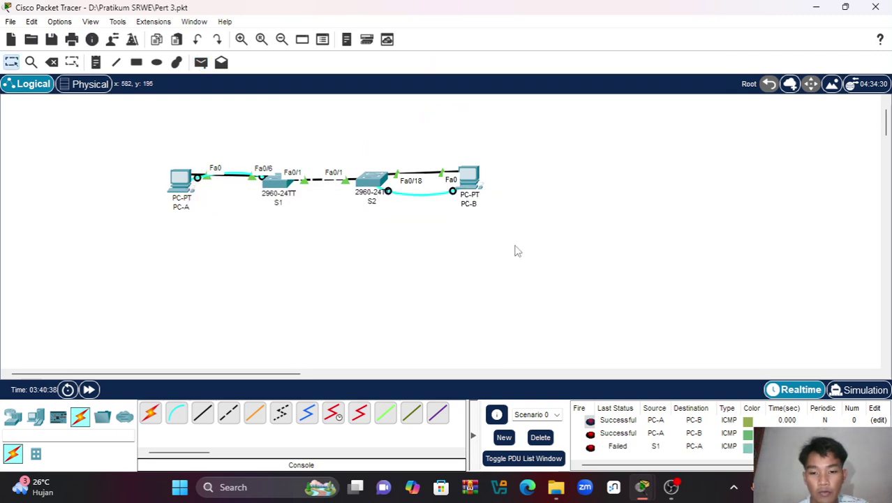
left_click(200, 62)
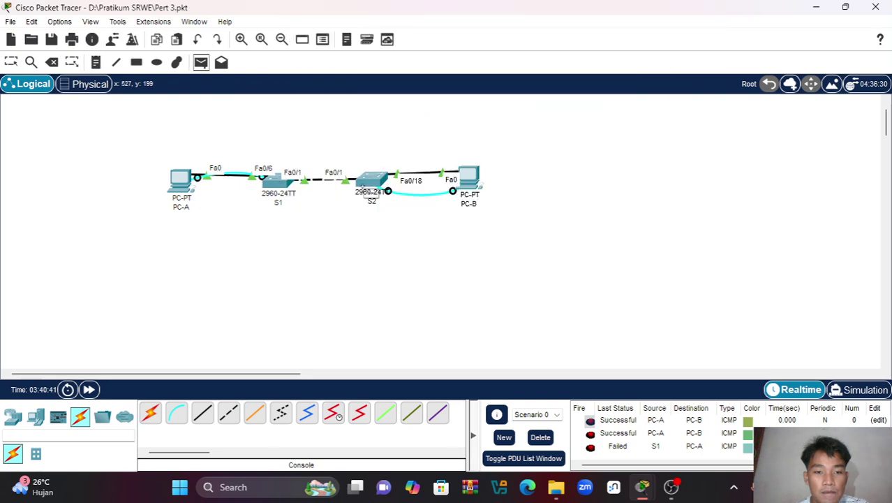
left_click(368, 182)
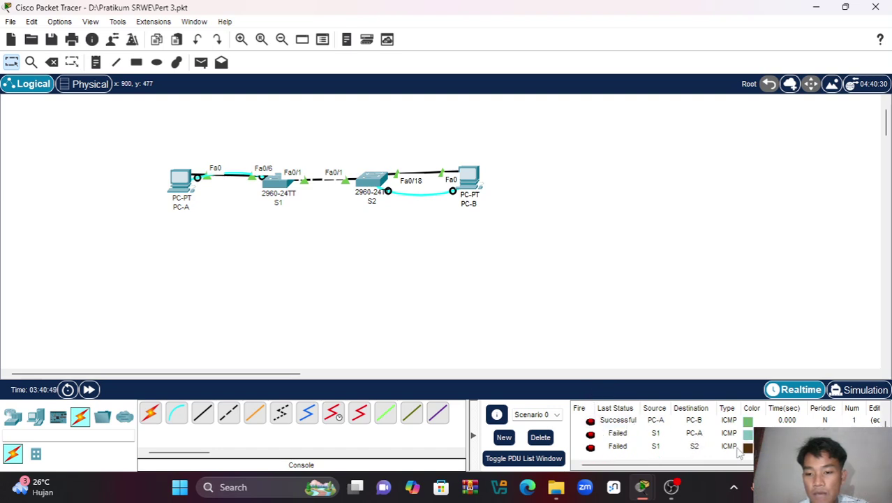
Delete the S1-to-S2 and S1-to-PC-A ICMP tests from Scenario 0's PDU list.
left_click_drag(726, 465, 828, 465)
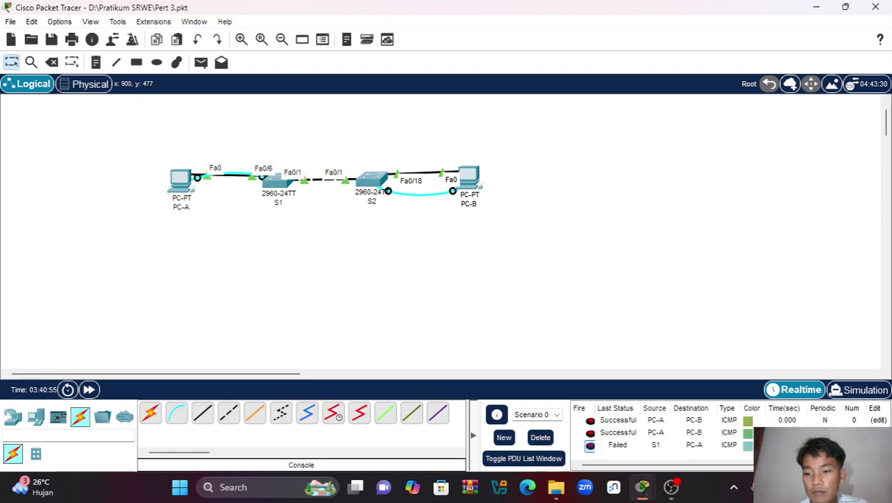
scroll(333, 179, "up", 1)
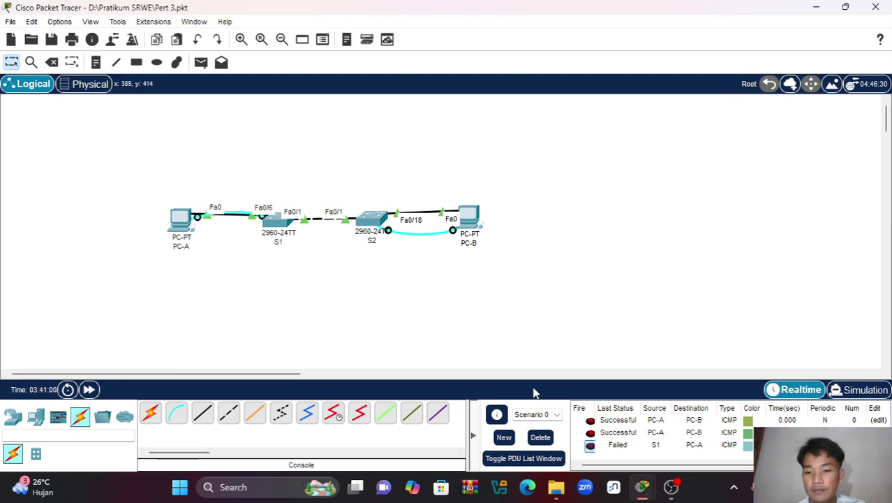
scroll(747, 466, "right", 3)
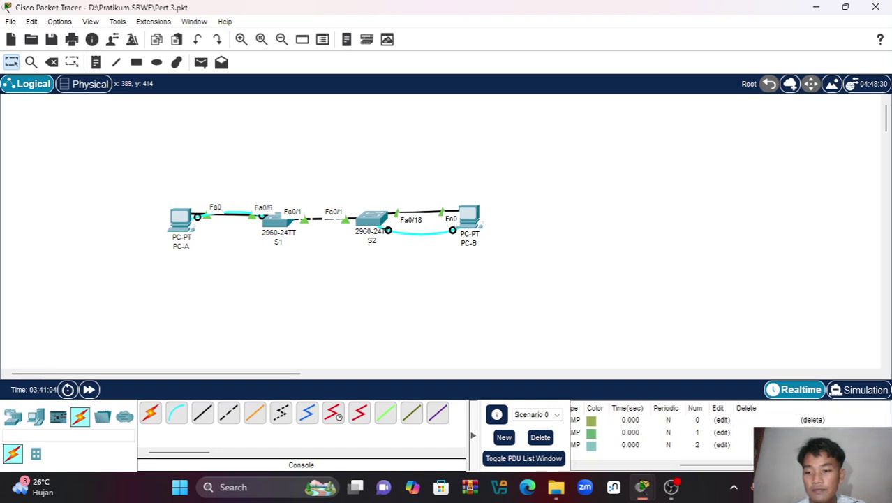
scroll(698, 433, "left", 3)
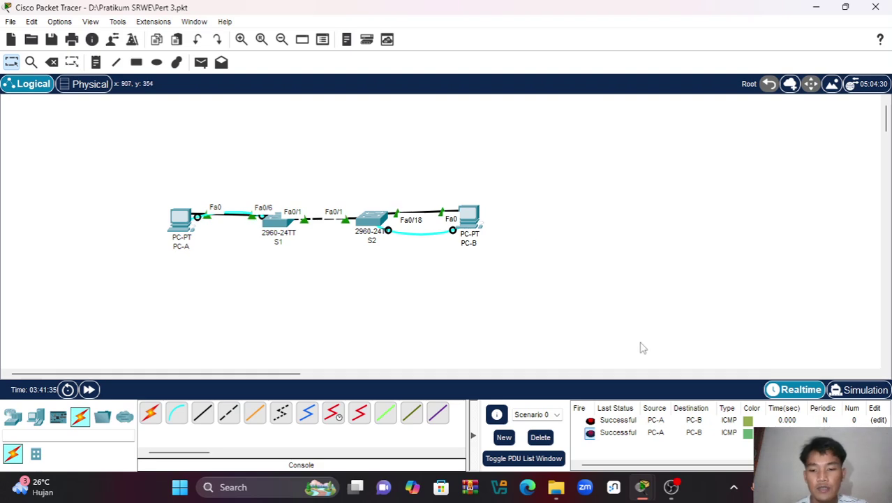
Switch to the OBS main window.
mouse_move(676, 492)
left_click(712, 394)
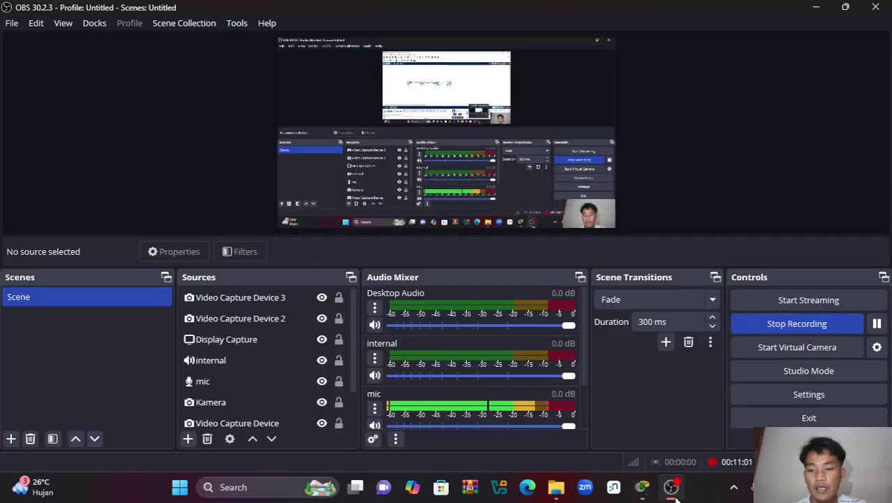